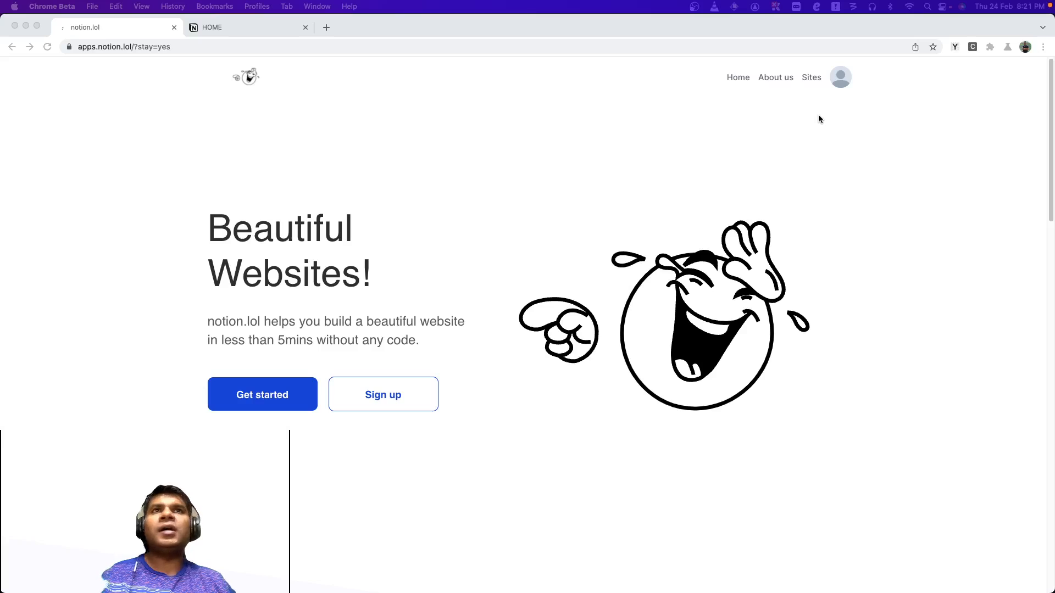
Open the Sites list and scroll through the created sites.
{"action": "left_click", "coordinate": [812, 79]}
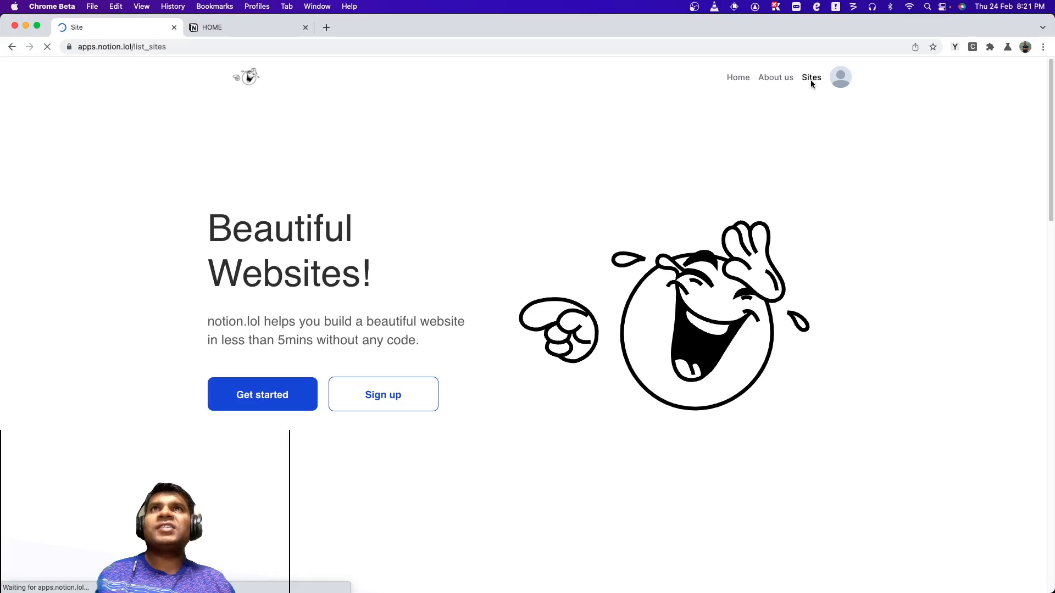
{"action": "scroll", "coordinate": [636, 316], "scroll_direction": "down", "scroll_amount": 10}
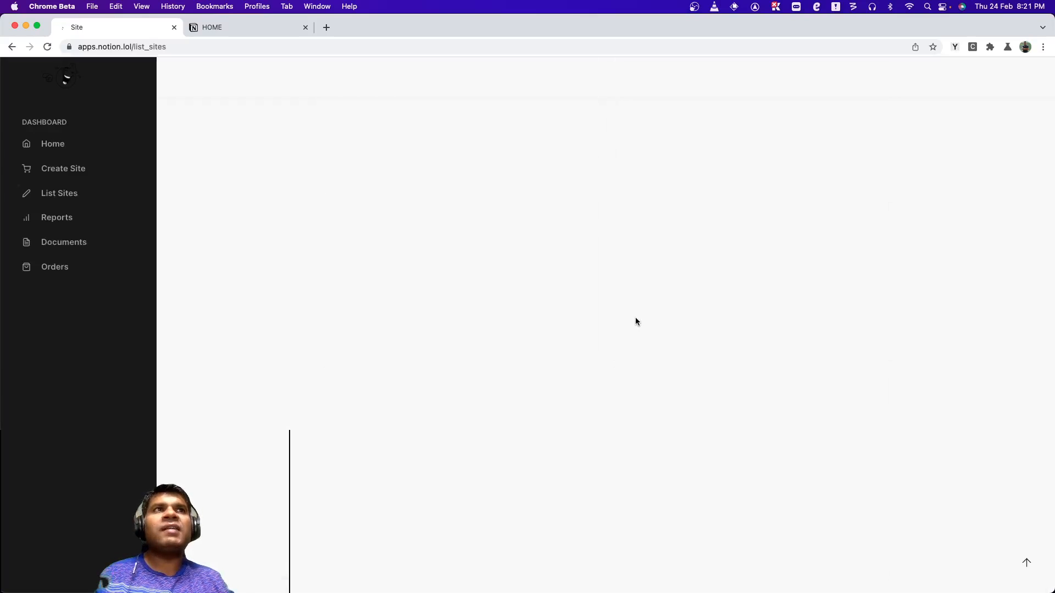
{"action": "scroll", "coordinate": [636, 319], "scroll_direction": "up", "scroll_amount": 1}
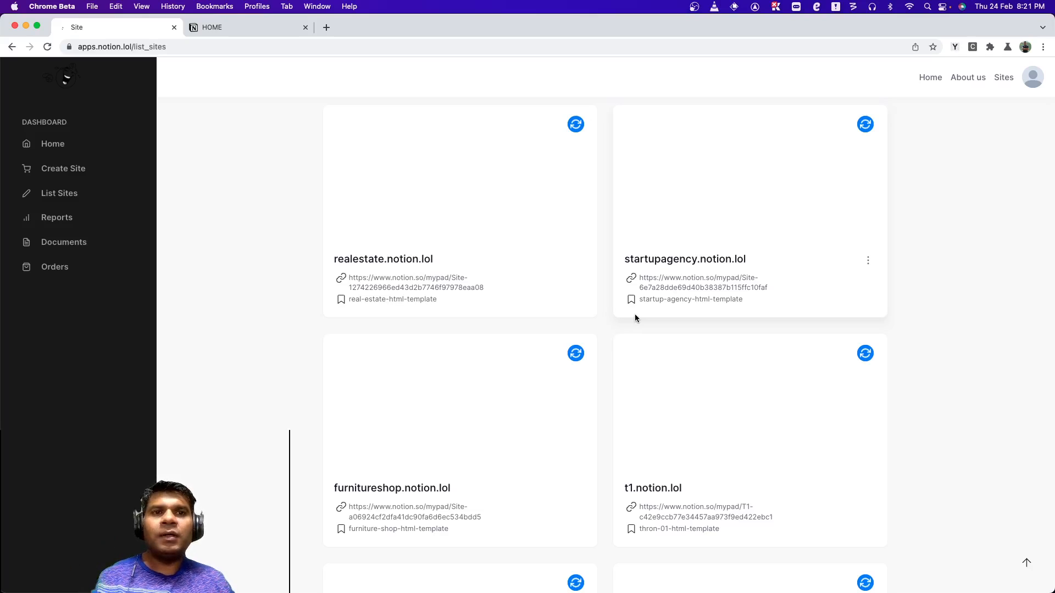
{"action": "scroll", "coordinate": [634, 316], "scroll_direction": "down", "scroll_amount": 20}
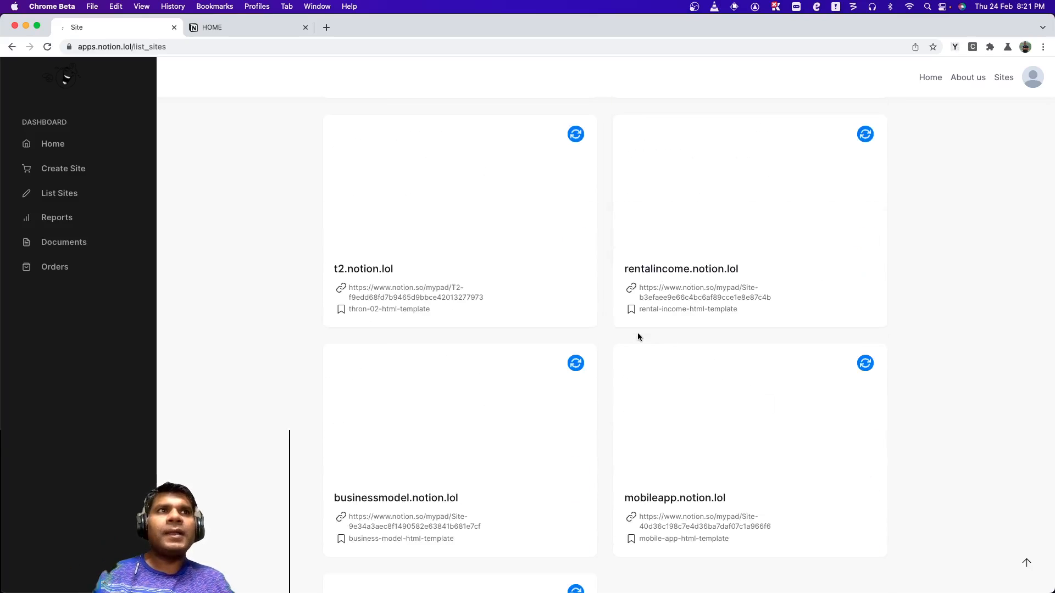
{"action": "scroll", "coordinate": [640, 337], "scroll_direction": "up", "scroll_amount": 5}
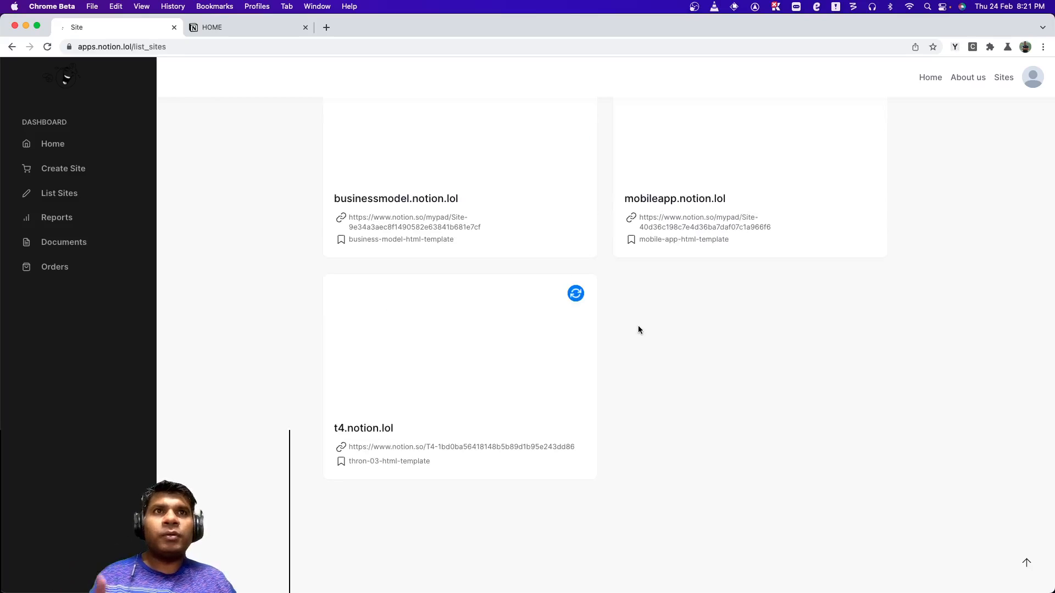
Select the mobileapp.notion.lol site name and go to that site in a new tab.
{"action": "triple_click", "coordinate": [699, 201]}
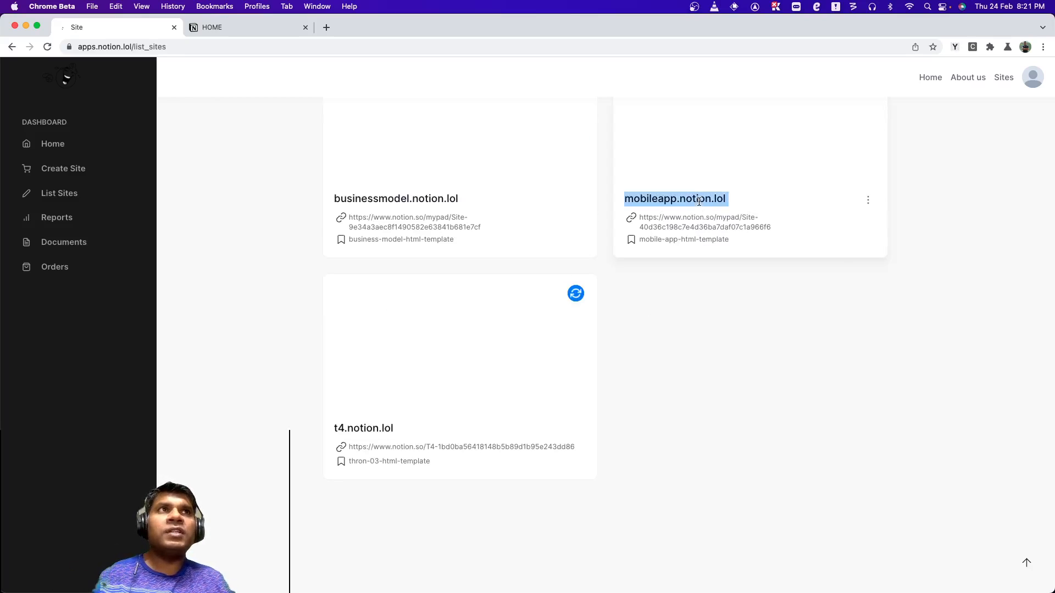
{"action": "right_click", "coordinate": [699, 201]}
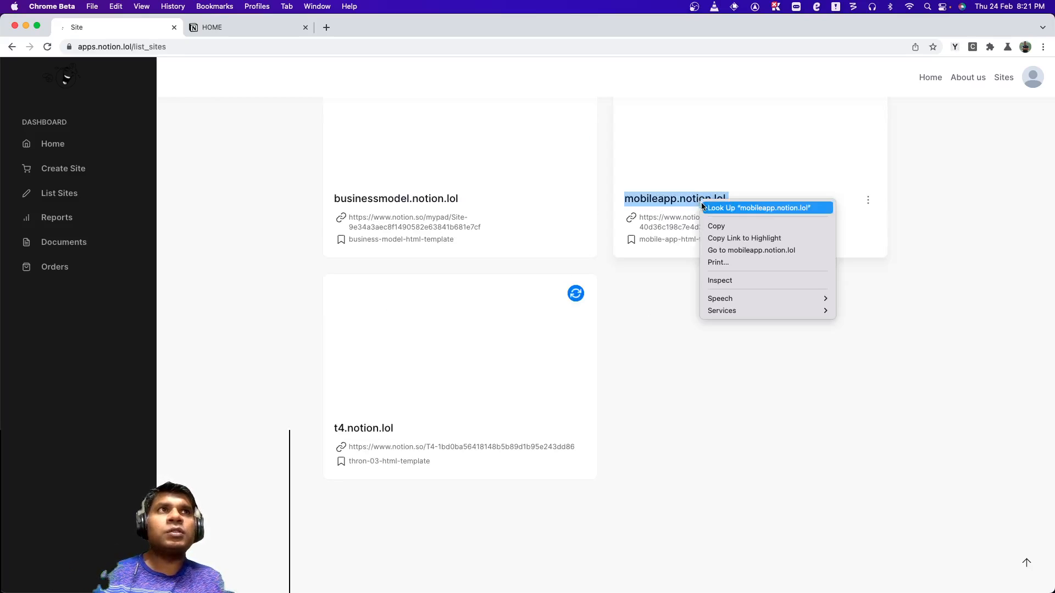
{"action": "left_click", "coordinate": [736, 250]}
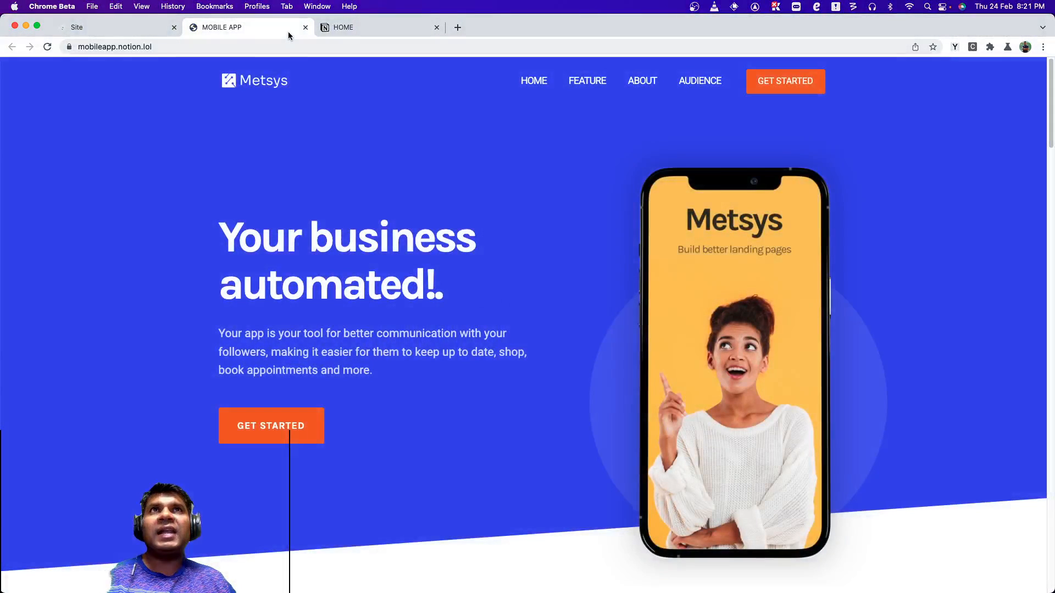
Detach the MOBILE APP tab into its own window and tile both windows side by side.
{"action": "left_click_drag", "start_coordinate": [288, 30], "coordinate": [533, 16]}
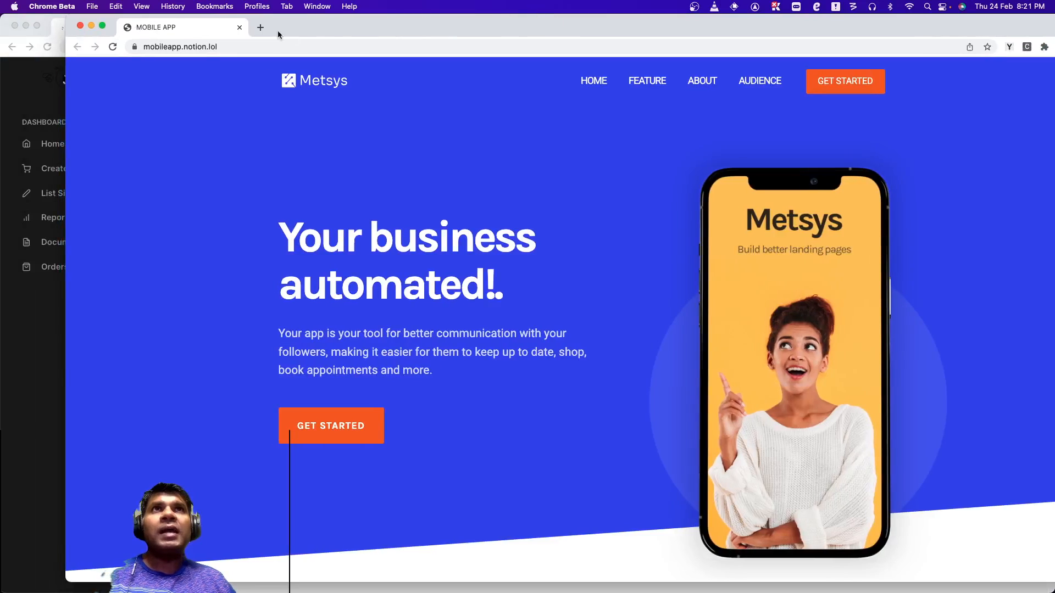
{"action": "key", "text": "ctrl+super+m"}
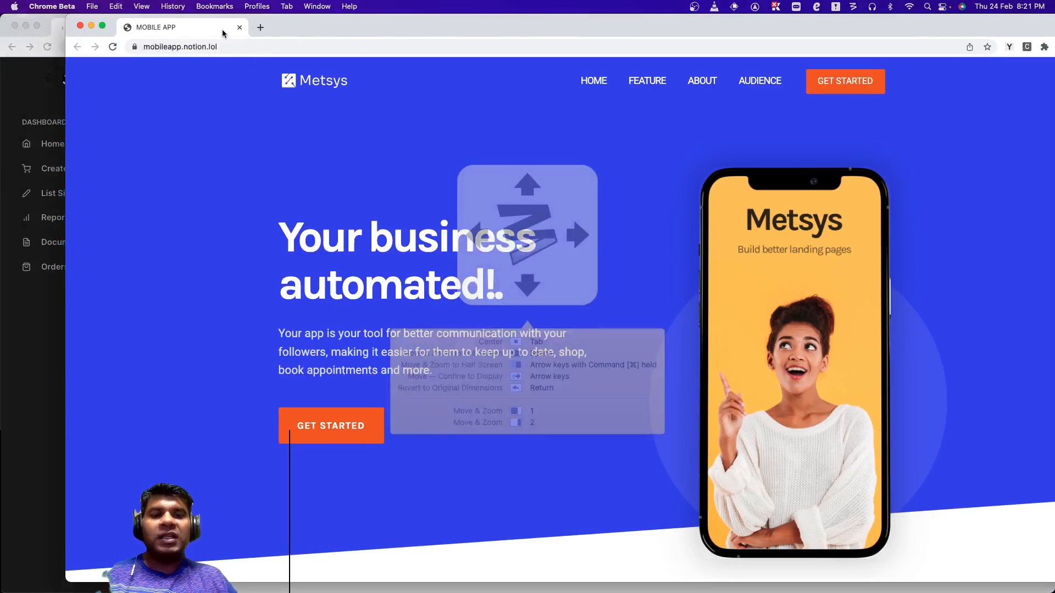
{"action": "key", "text": "super+Right"}
{"action": "key", "text": "Escape"}
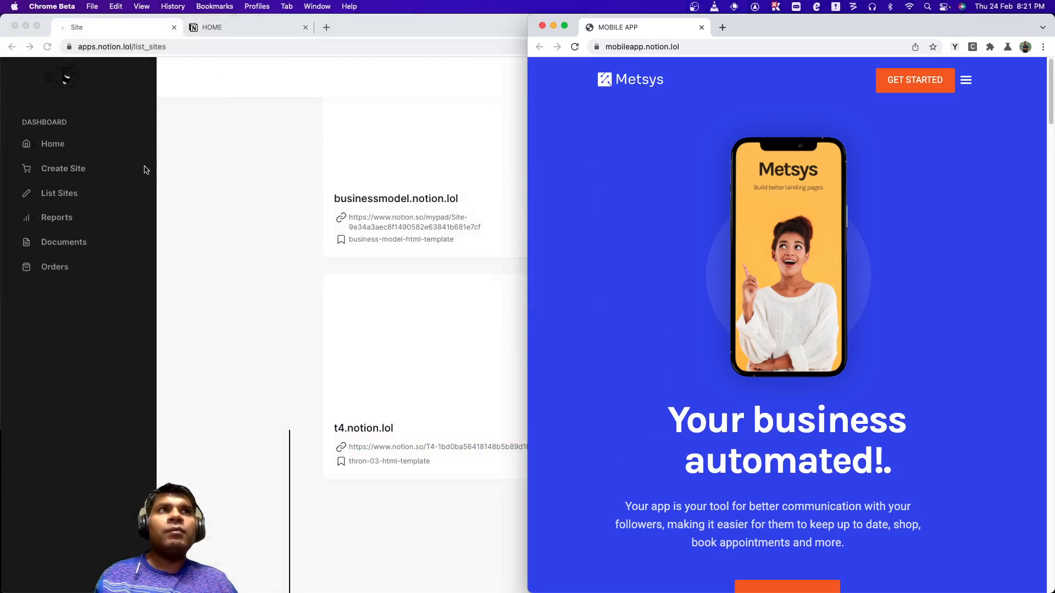
{"action": "left_click", "coordinate": [259, 299]}
{"action": "key", "text": "ctrl+super+m"}
{"action": "key", "text": "super+Left"}
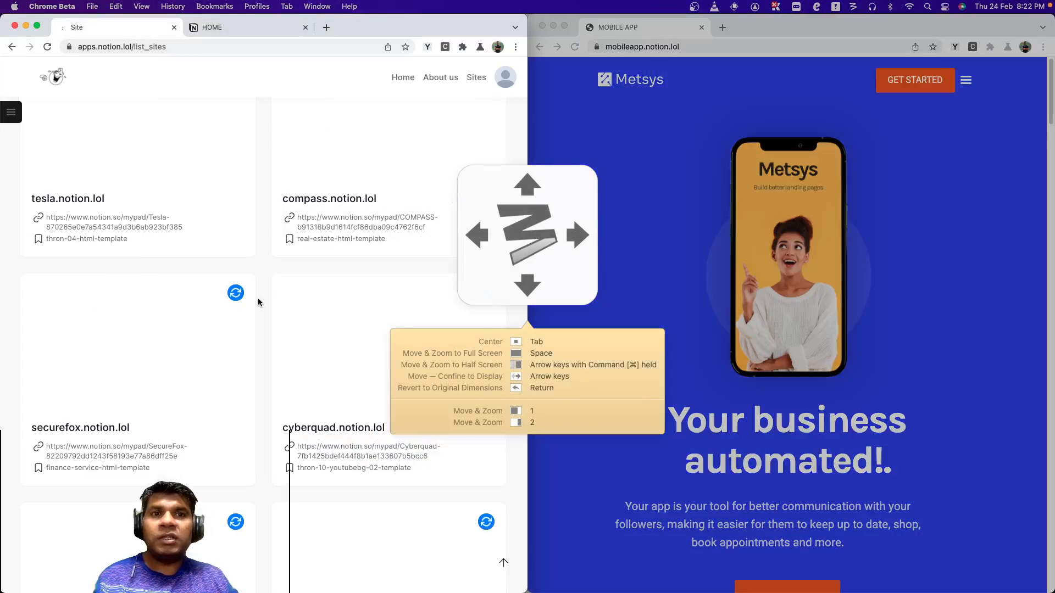
{"action": "key", "text": "Escape"}
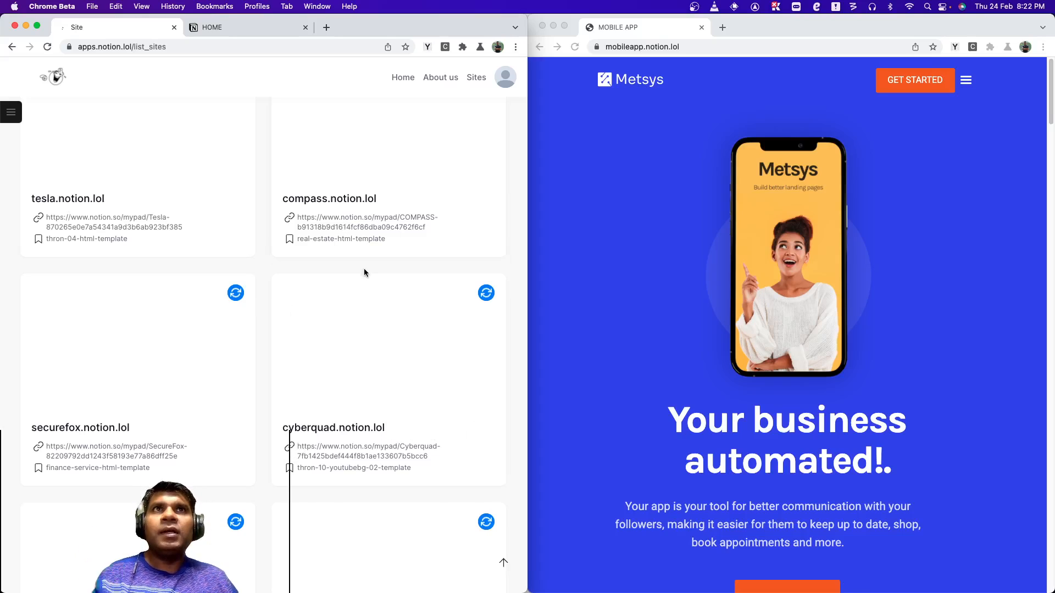
Switch to the Notion HOME page and navigate up through Pages to the mobile app's Site page.
{"action": "scroll", "coordinate": [362, 450], "scroll_direction": "down", "scroll_amount": 10}
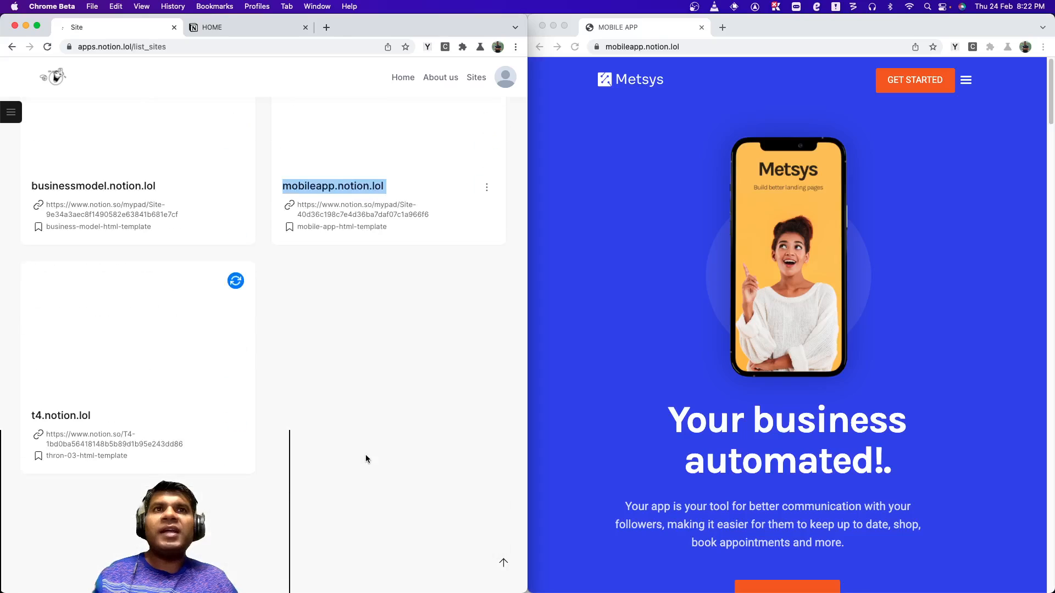
{"action": "left_click", "coordinate": [345, 209]}
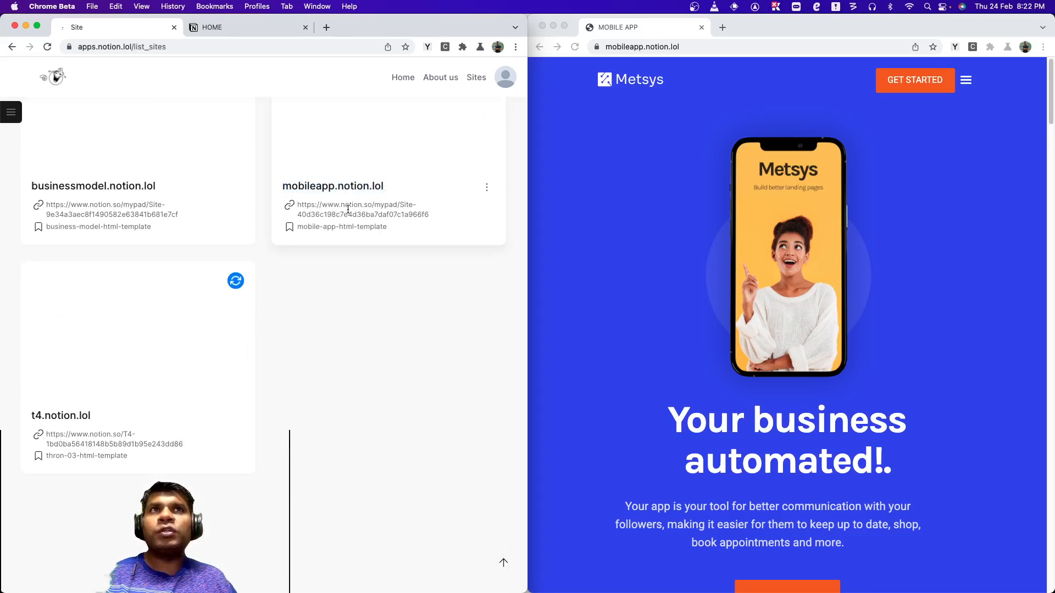
{"action": "left_click", "coordinate": [252, 23]}
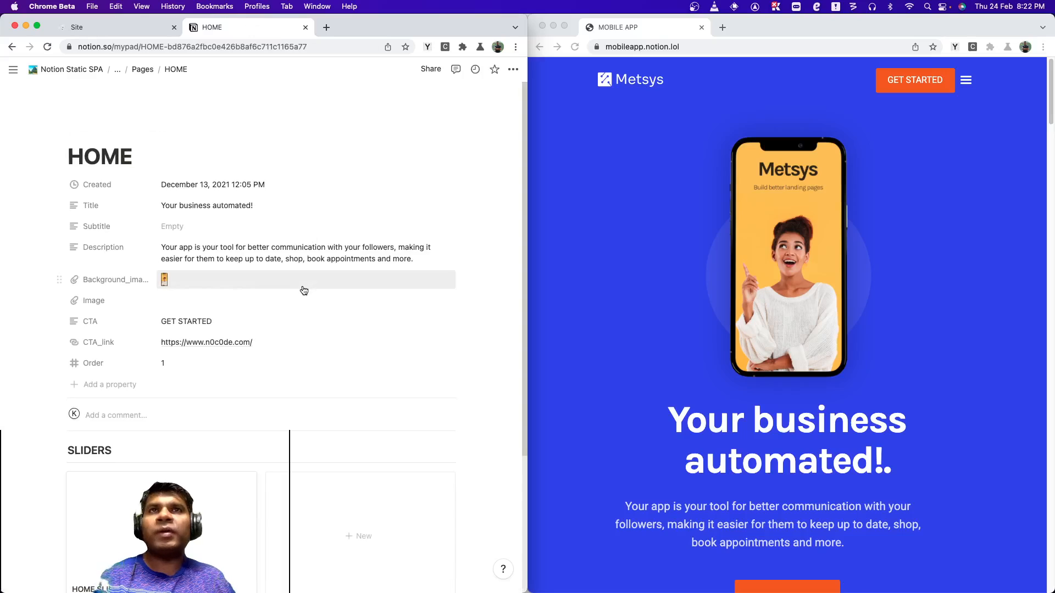
{"action": "left_click", "coordinate": [701, 320]}
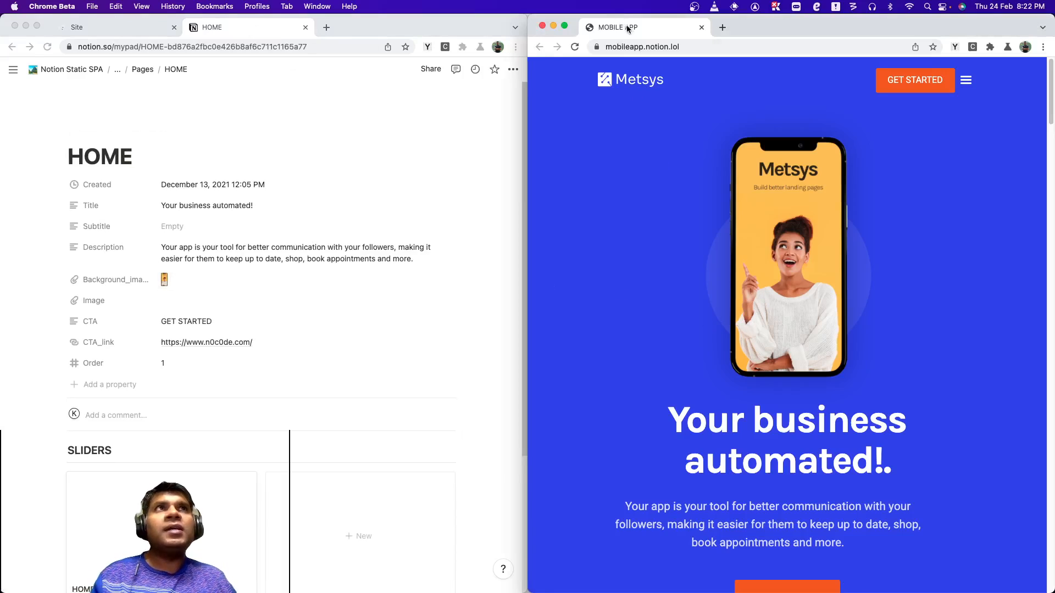
{"action": "left_click", "coordinate": [137, 70]}
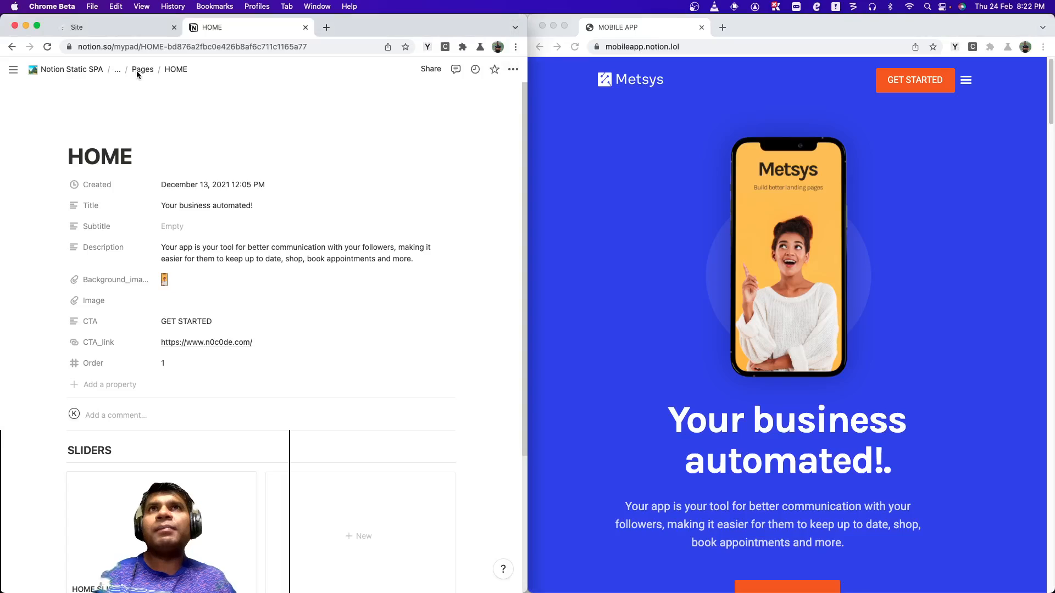
{"action": "left_click", "coordinate": [149, 69]}
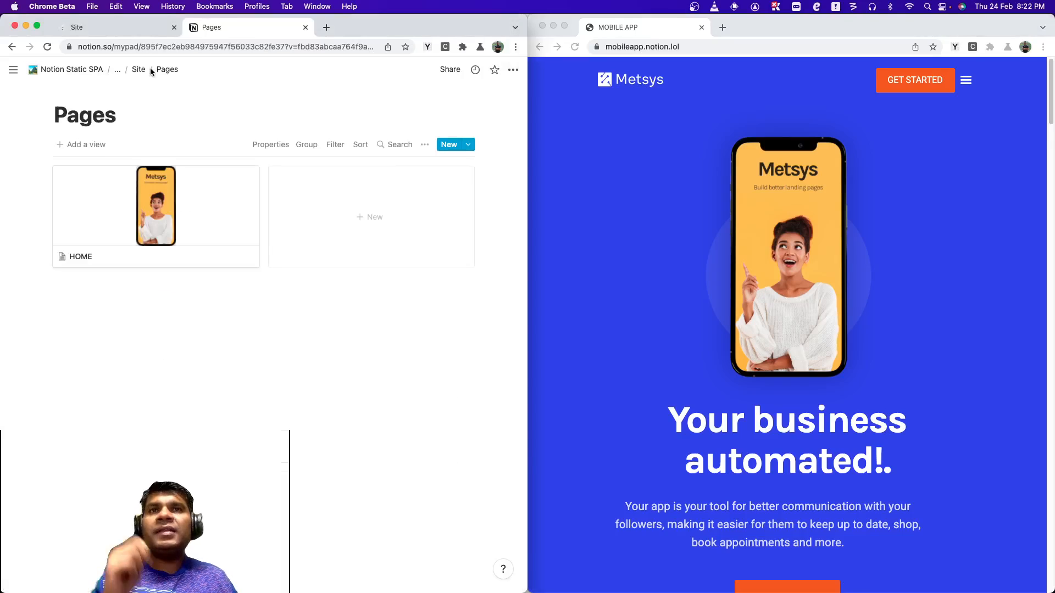
{"action": "left_click", "coordinate": [139, 73]}
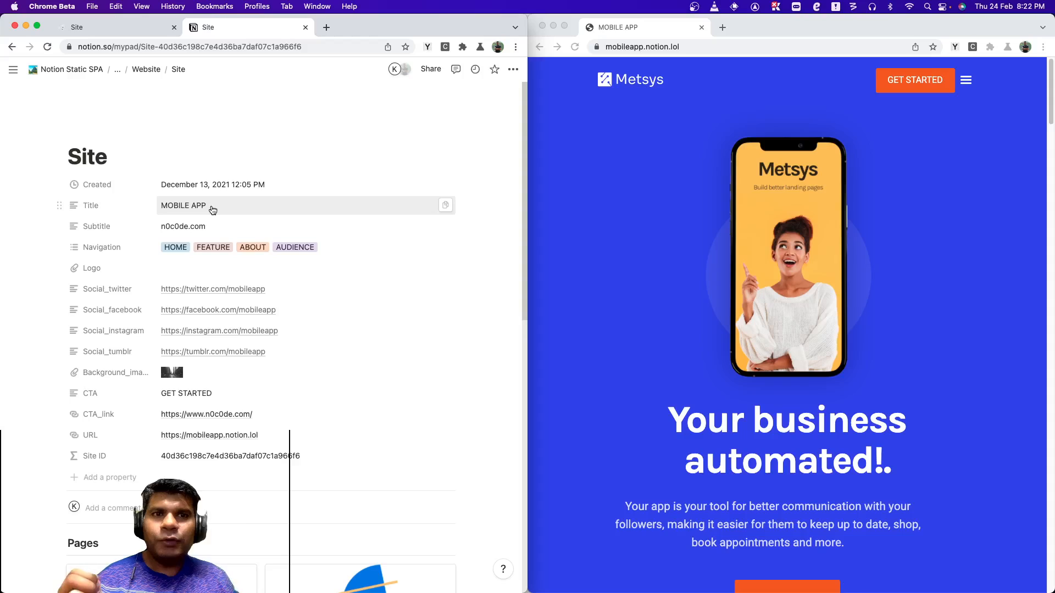
Set the site's Title property to "Hiring made easy!".
{"action": "left_click", "coordinate": [212, 206]}
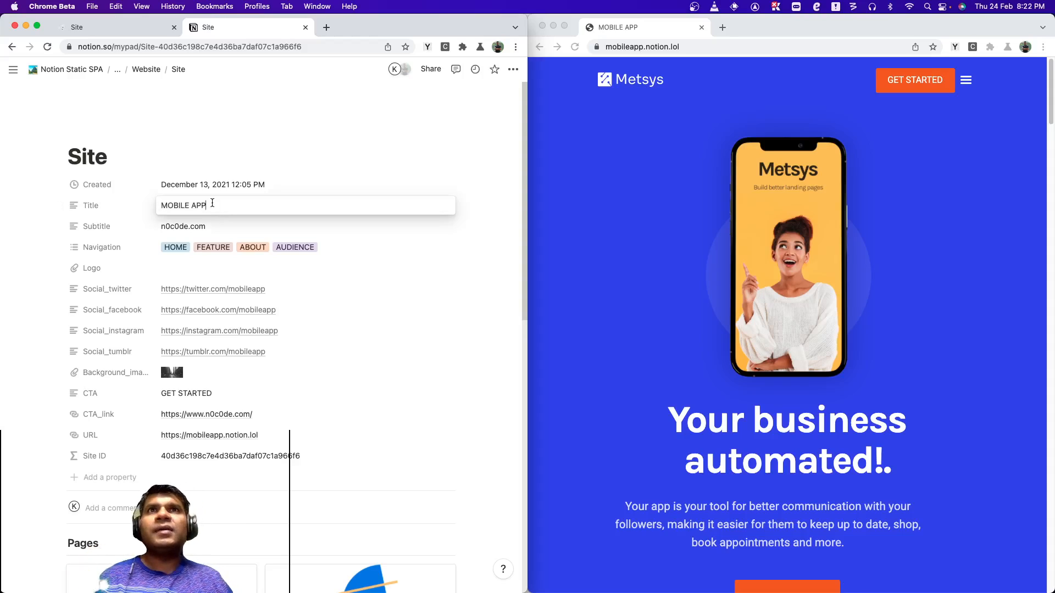
{"action": "key", "text": "ctrl+a"}
{"action": "type", "text": "Hiring "}
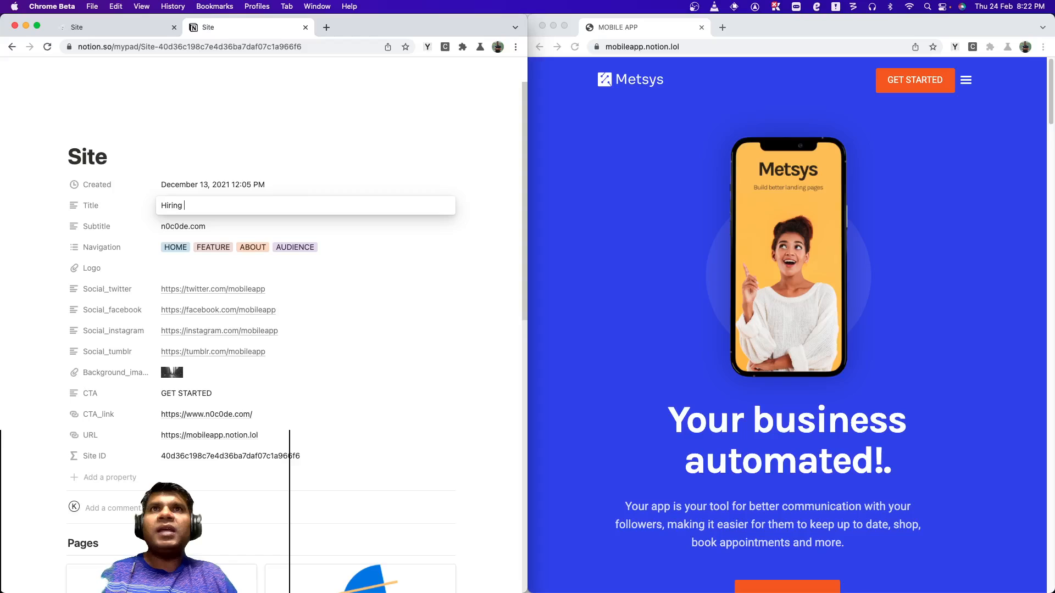
{"action": "type", "text": "mad"}
{"action": "key", "text": "BackSpace"}
{"action": "type", "text": "ade easy!"}
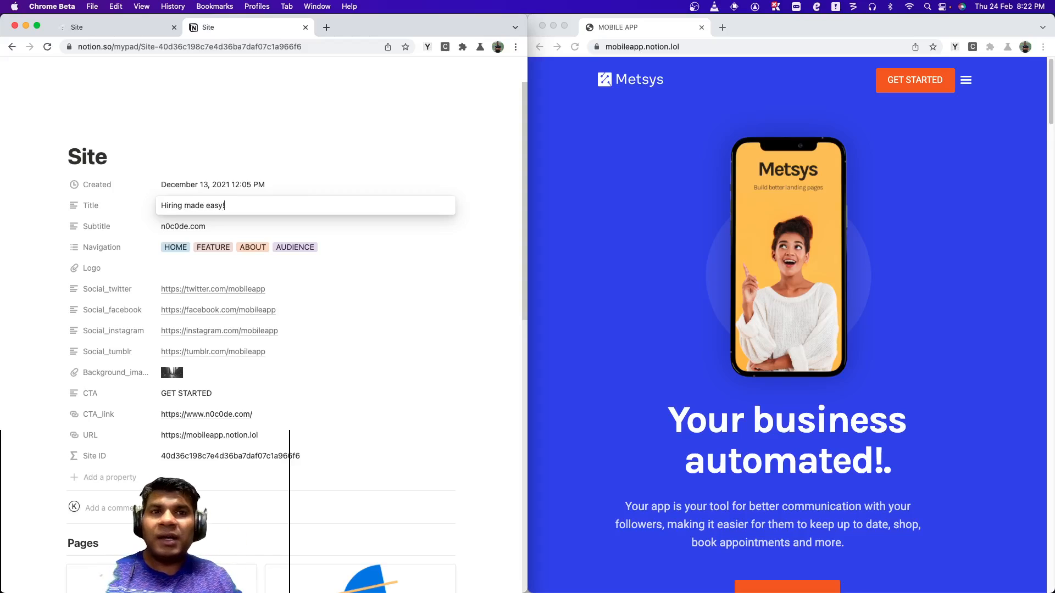
{"action": "key", "text": "Return"}
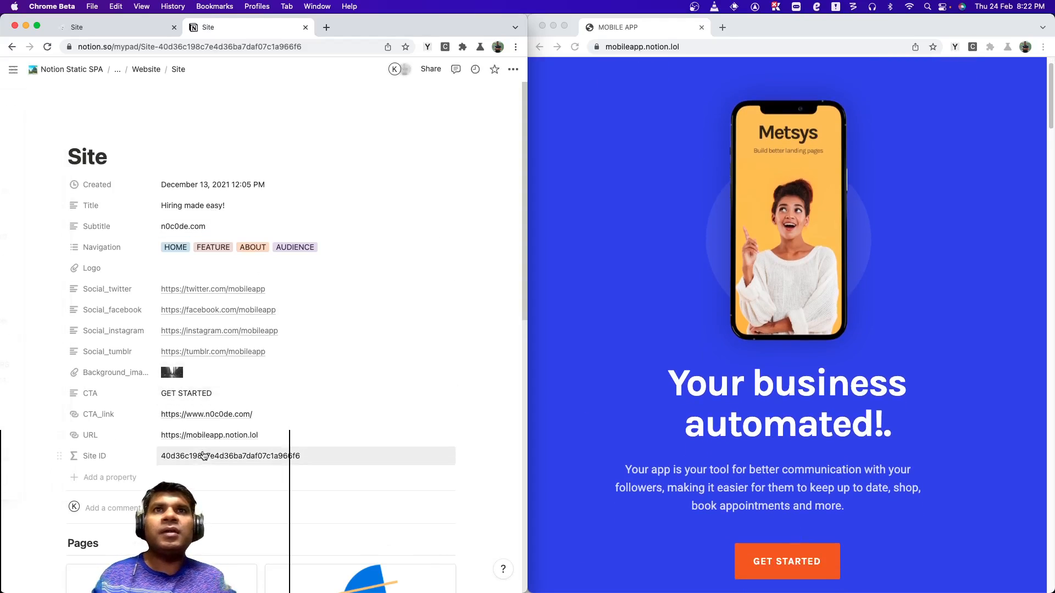
Set the site's CTA property to "LETS GO!".
{"action": "triple_click", "coordinate": [204, 391]}
{"action": "type", "text": "LE"}
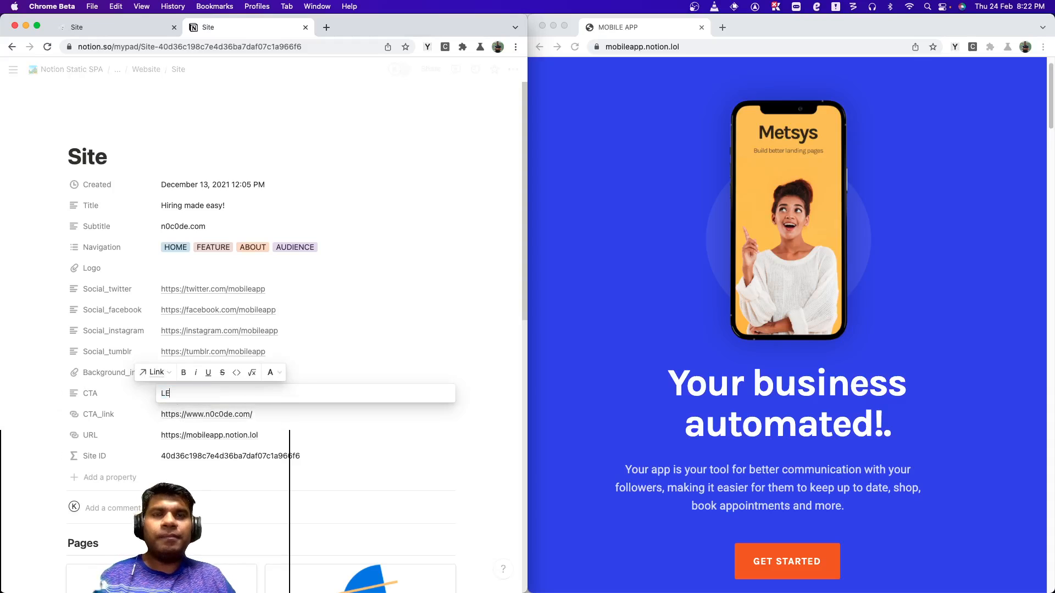
{"action": "type", "text": "TS Go!"}
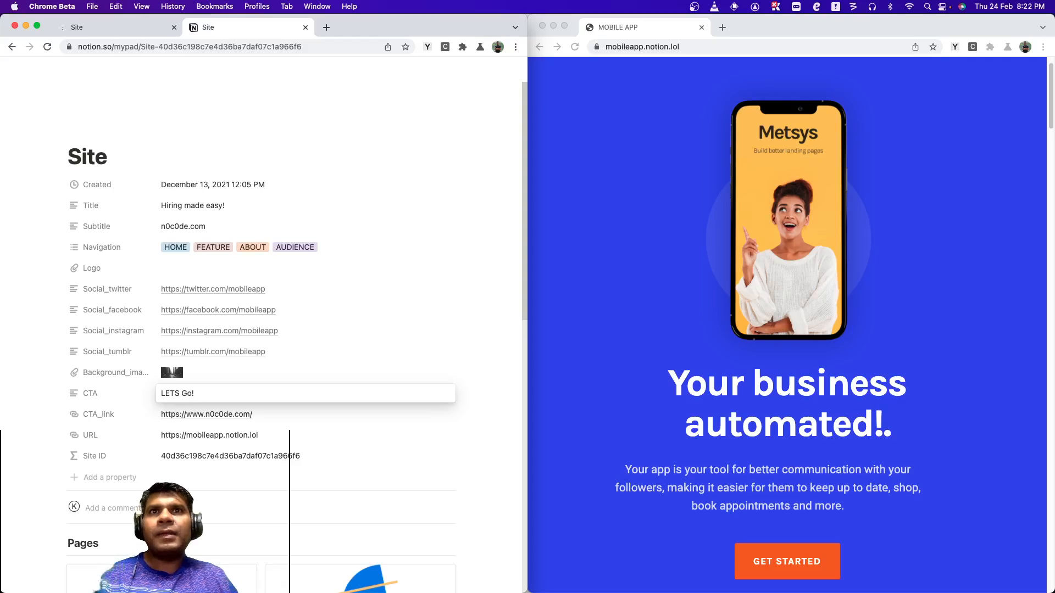
{"action": "key", "text": "BackSpace"}
{"action": "key", "text": "BackSpace"}
{"action": "type", "text": "O!"}
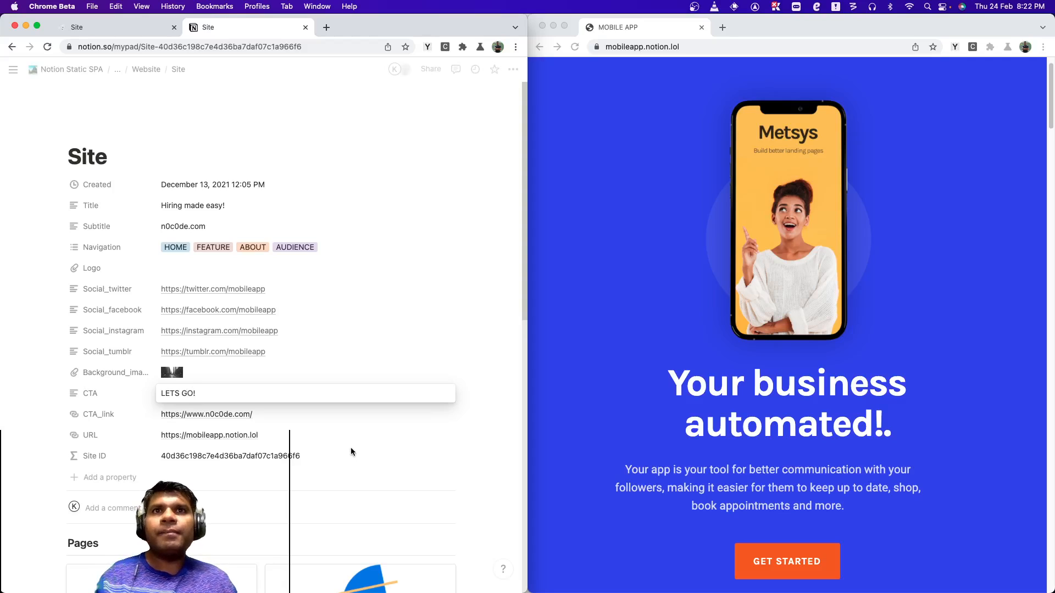
Open the HOME page from the site's Pages section and return to the Pages database.
{"action": "left_click_drag", "start_coordinate": [907, 384], "coordinate": [849, 385]}
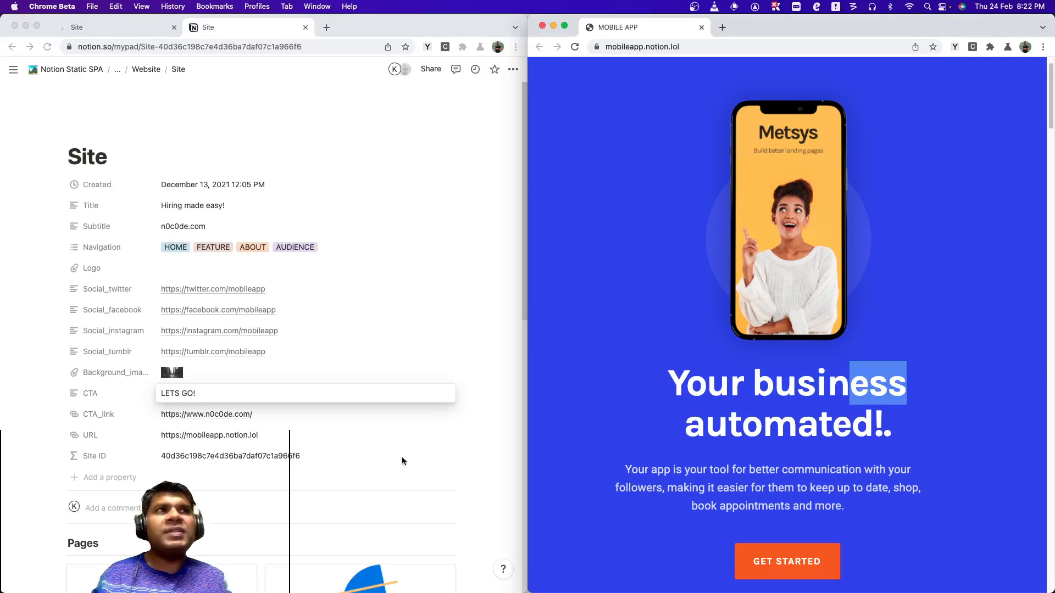
{"action": "left_click", "coordinate": [247, 533]}
{"action": "left_click", "coordinate": [229, 576]}
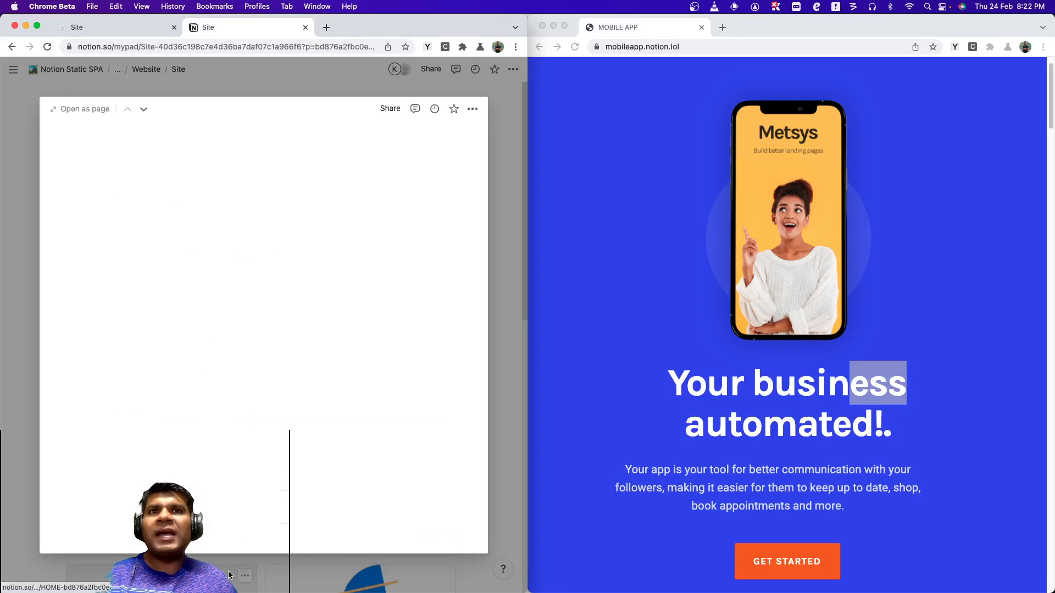
{"action": "left_click", "coordinate": [81, 112]}
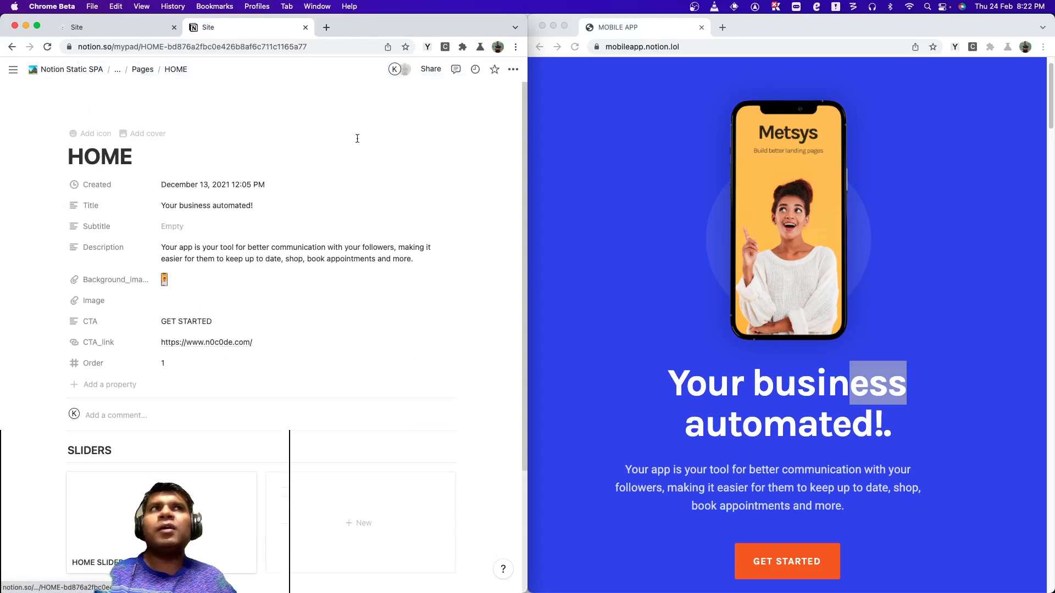
{"action": "left_click", "coordinate": [145, 69]}
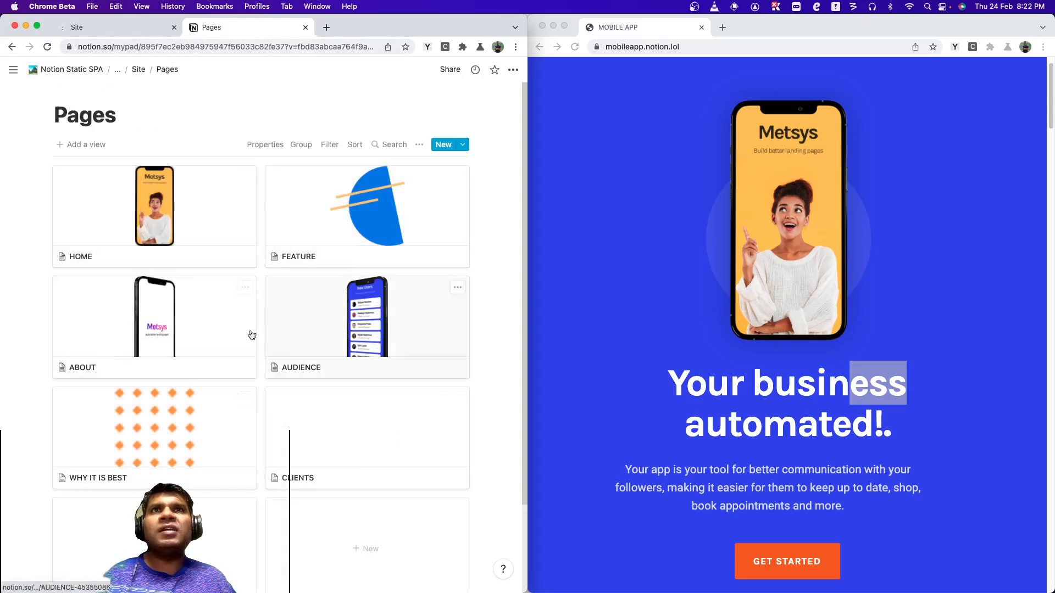
Scroll through the live mobile app site preview to review its sections.
{"action": "left_click", "coordinate": [924, 264]}
{"action": "scroll", "coordinate": [923, 273], "scroll_direction": "down", "scroll_amount": 2}
{"action": "scroll", "coordinate": [924, 269], "scroll_direction": "up", "scroll_amount": 2}
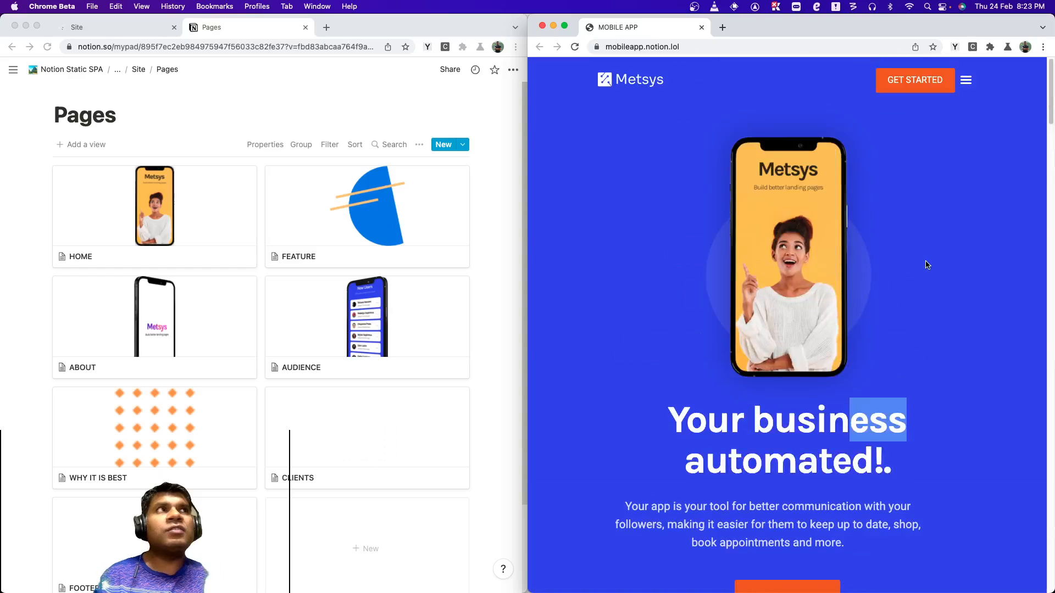
{"action": "scroll", "coordinate": [924, 267], "scroll_direction": "down", "scroll_amount": 10}
{"action": "scroll", "coordinate": [925, 268], "scroll_direction": "up", "scroll_amount": 10}
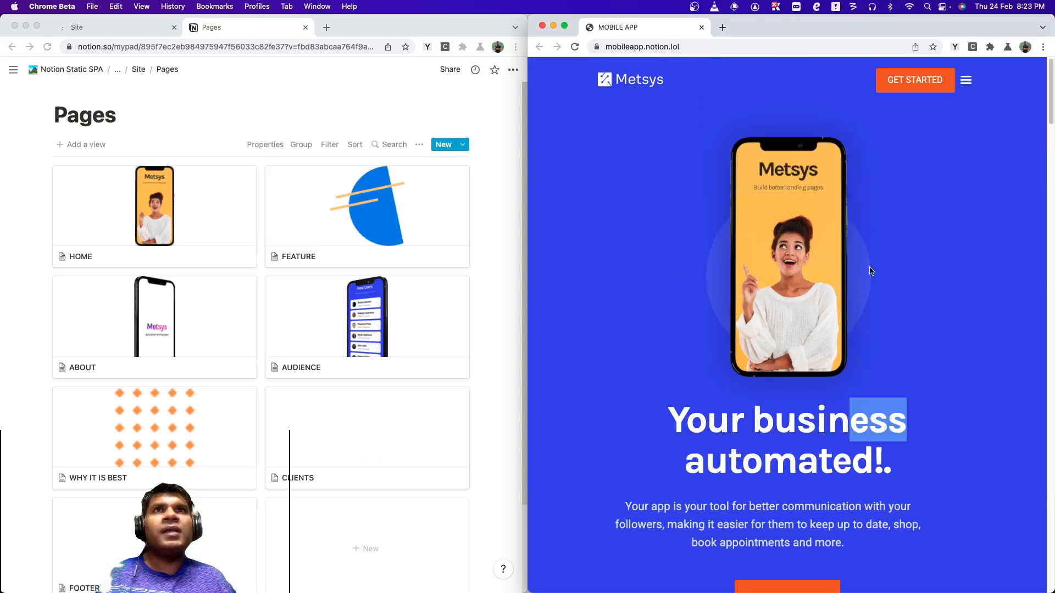
{"action": "scroll", "coordinate": [724, 289], "scroll_direction": "down", "scroll_amount": 9}
{"action": "scroll", "coordinate": [723, 289], "scroll_direction": "down", "scroll_amount": 15}
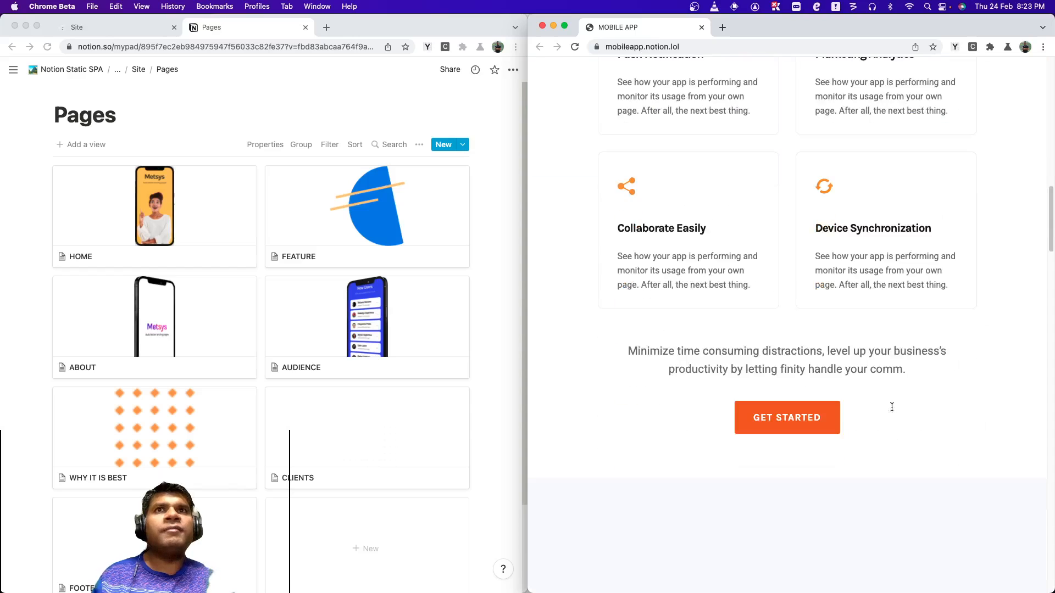
{"action": "scroll", "coordinate": [822, 432], "scroll_direction": "down", "scroll_amount": 6}
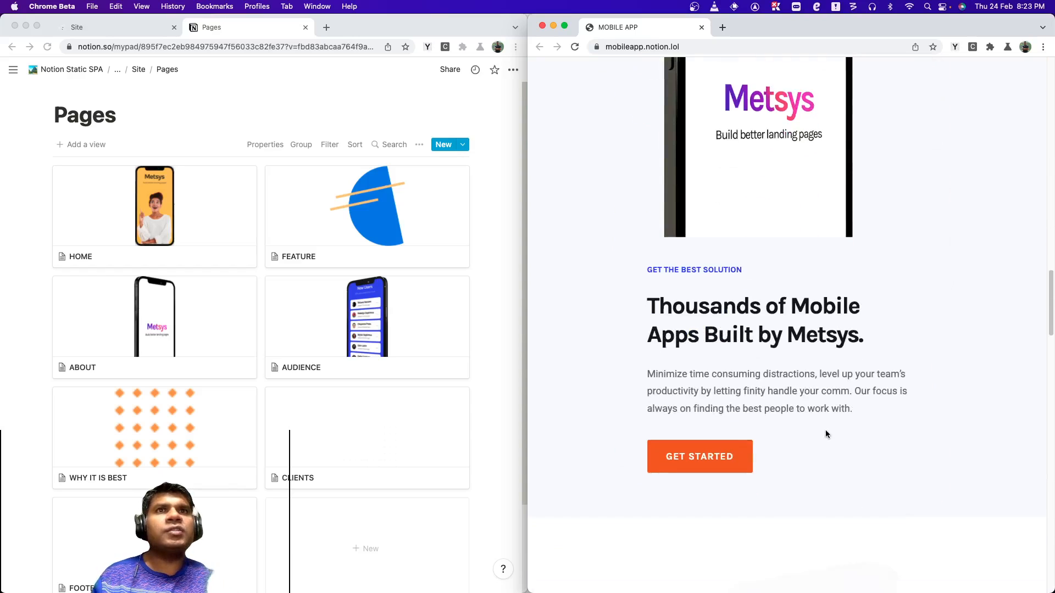
Scroll the live site preview down and back up to its hero section.
{"action": "scroll", "coordinate": [668, 455], "scroll_direction": "down", "scroll_amount": 10}
{"action": "scroll", "coordinate": [667, 455], "scroll_direction": "down", "scroll_amount": 1}
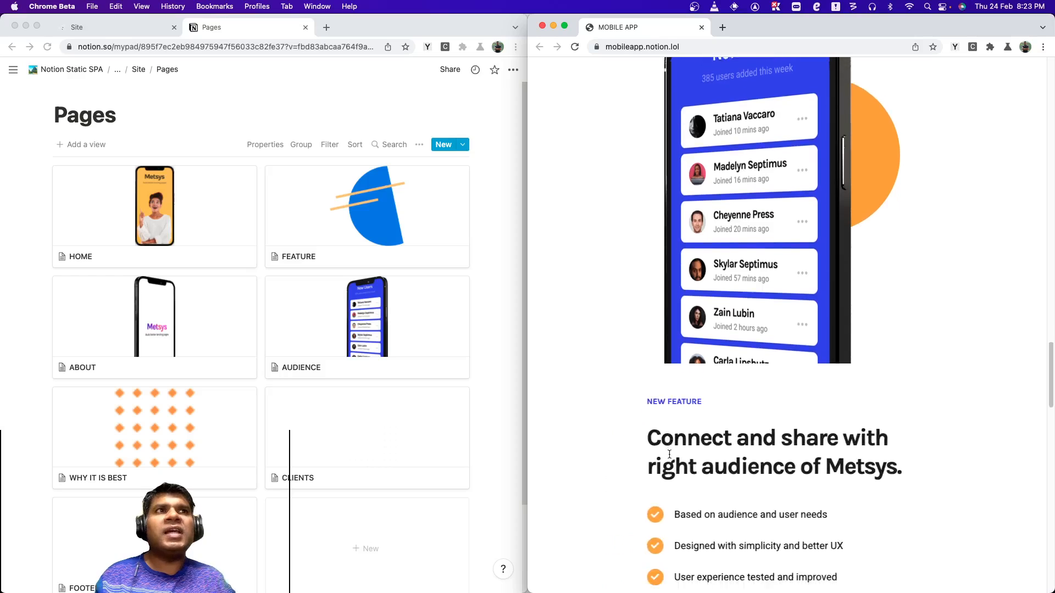
{"action": "scroll", "coordinate": [670, 455], "scroll_direction": "up", "scroll_amount": 20}
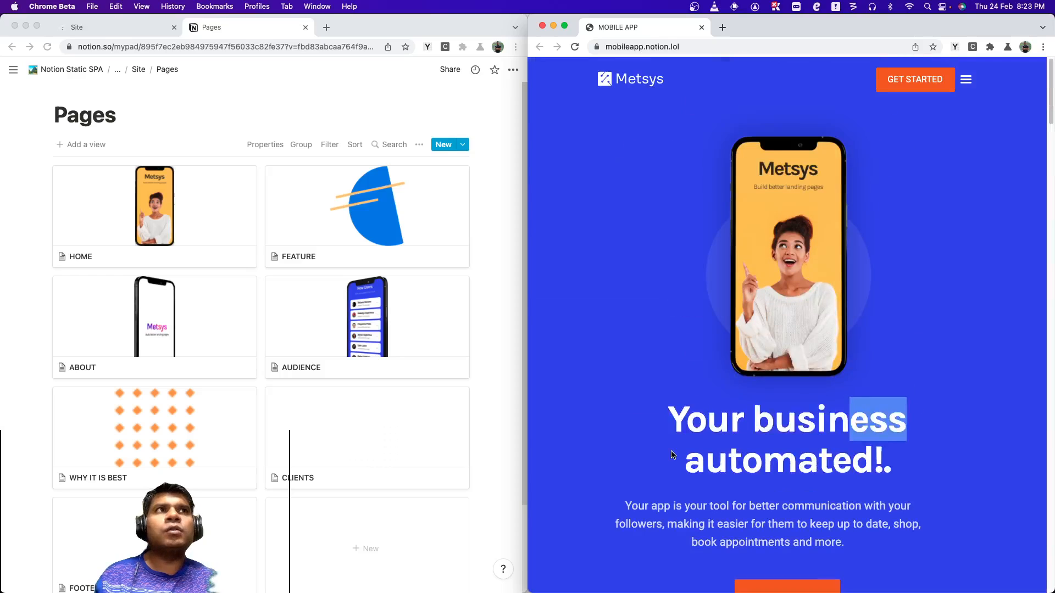
Open the HOME page as a full page and set its Title to "Your Hiring Genie!".
{"action": "left_click", "coordinate": [239, 262]}
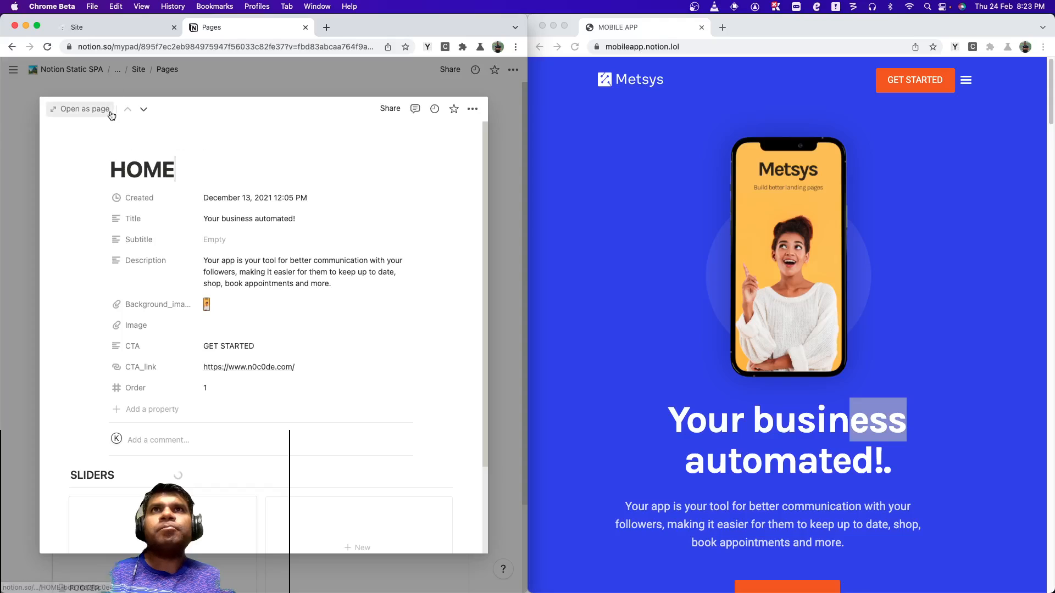
{"action": "left_click", "coordinate": [83, 109]}
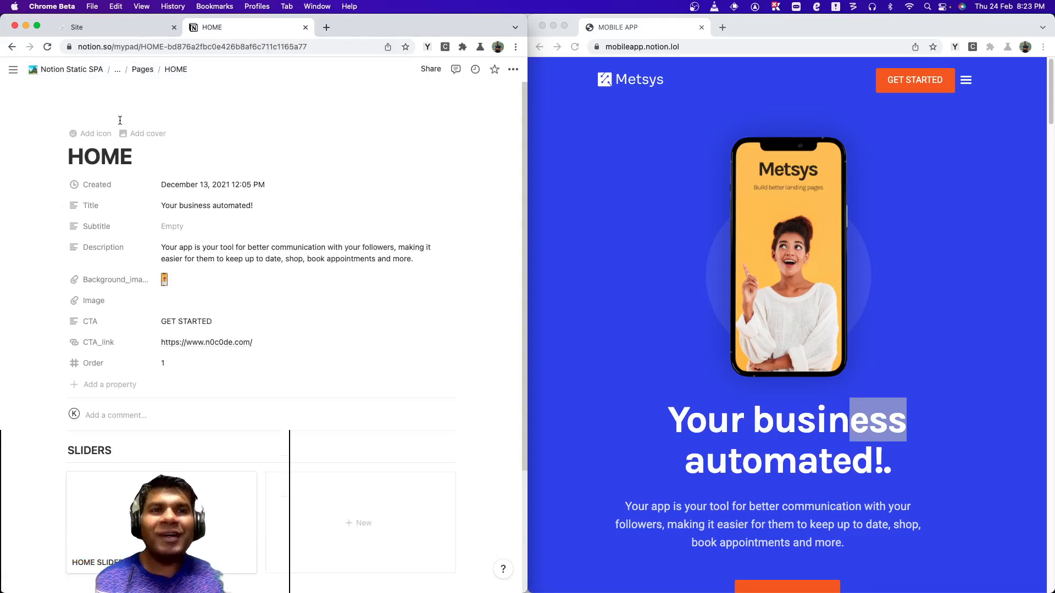
{"action": "triple_click", "coordinate": [236, 212]}
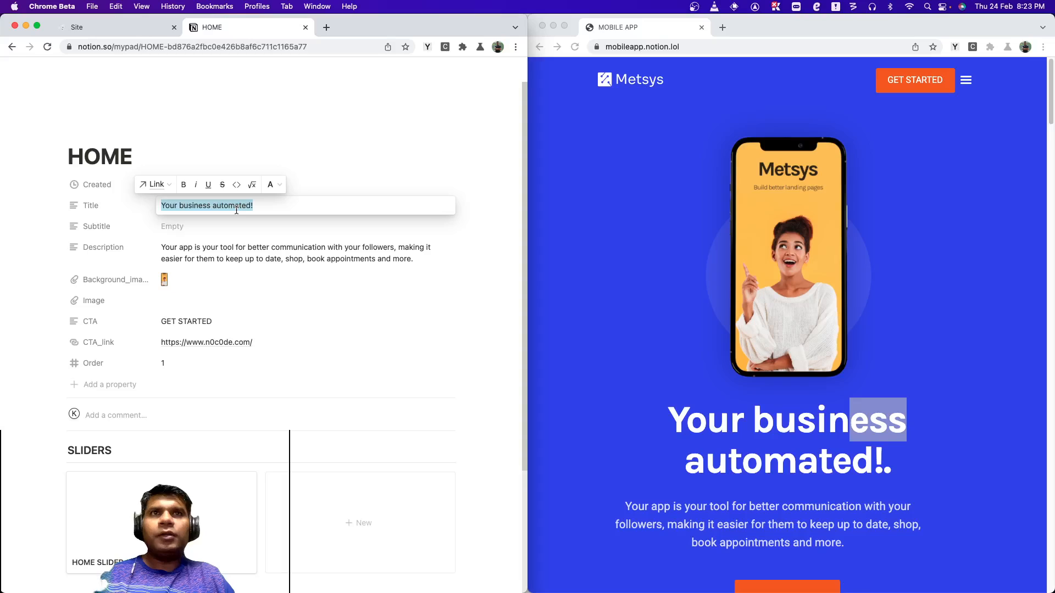
{"action": "type", "text": "Your Hirin"}
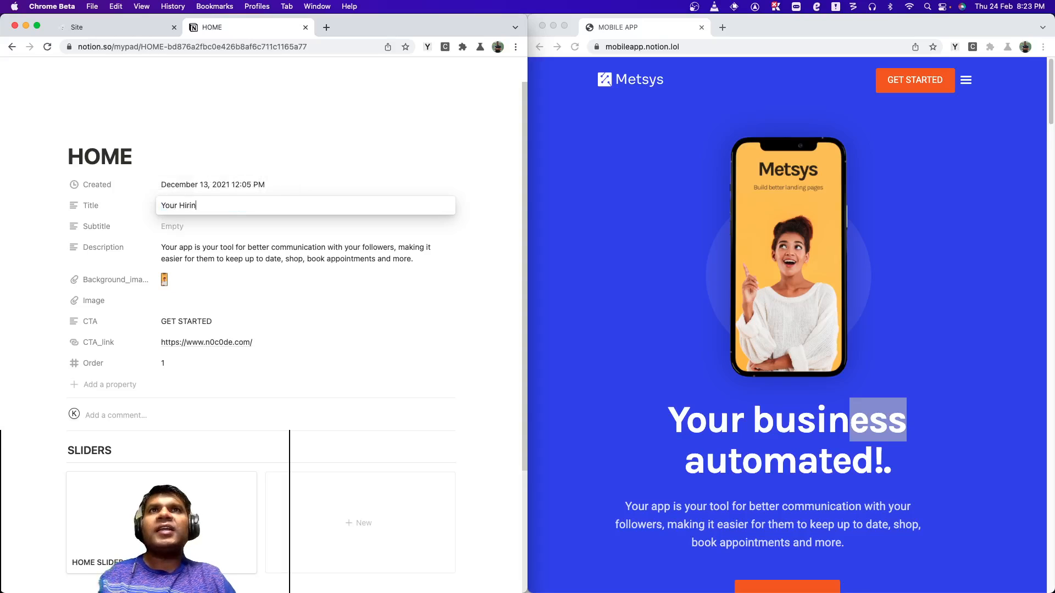
{"action": "type", "text": "g Genie!"}
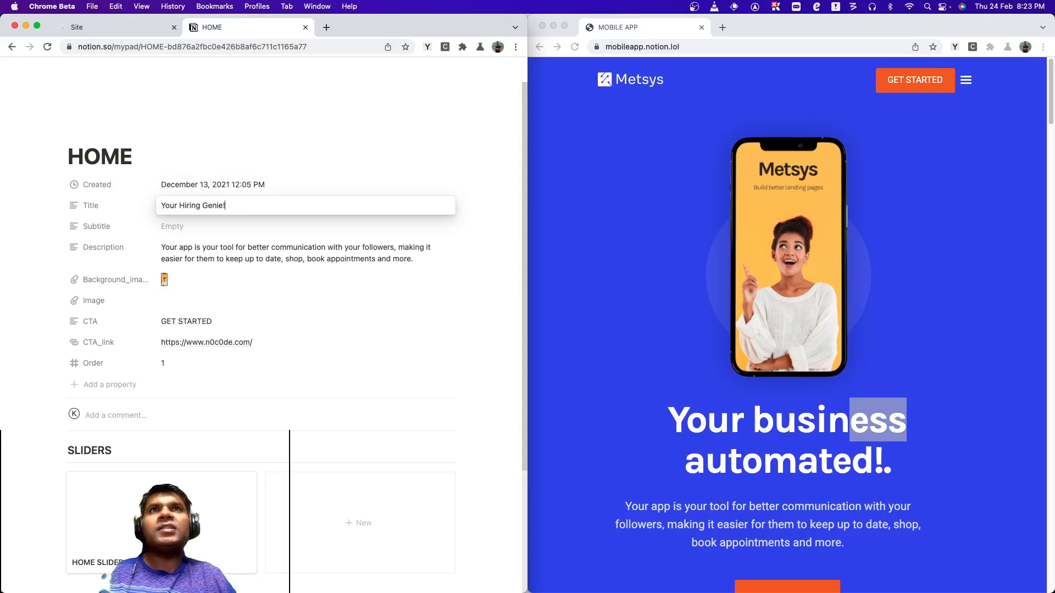
{"action": "left_click", "coordinate": [468, 284]}
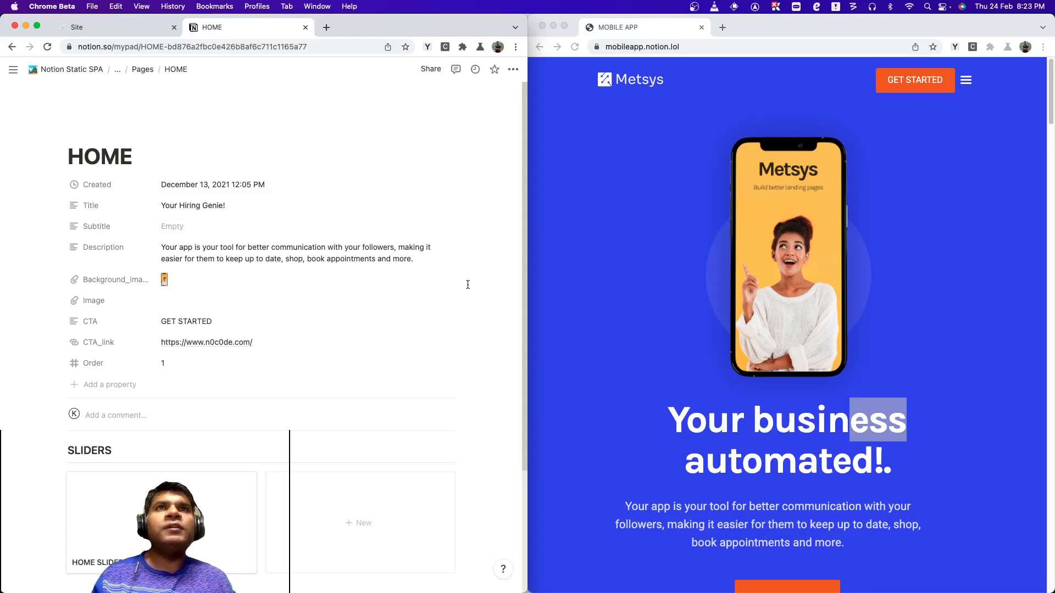
Switch to the Site tab listing the notion.lol sites.
{"action": "left_click", "coordinate": [133, 26]}
{"action": "scroll", "coordinate": [435, 190], "scroll_direction": "up", "scroll_amount": 3}
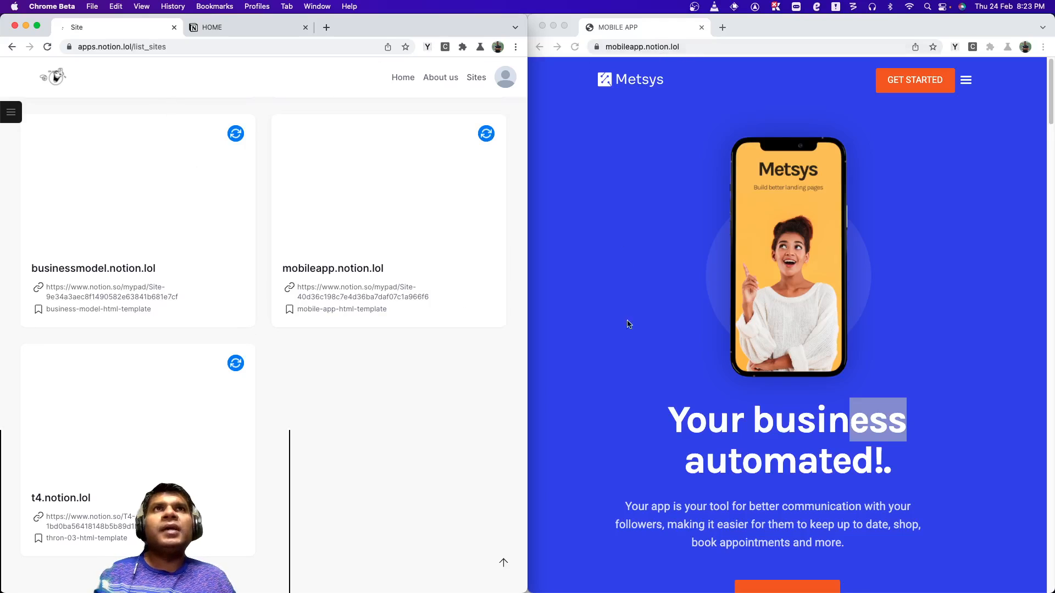
{"action": "key", "text": "super+Tab"}
{"action": "key", "text": "super+Tab"}
{"action": "key", "text": "super+Tab"}
{"action": "key", "text": "super+Tab"}
{"action": "key", "text": "super+Tab"}
{"action": "key", "text": "super+Tab"}
{"action": "key", "text": "super+Tab"}
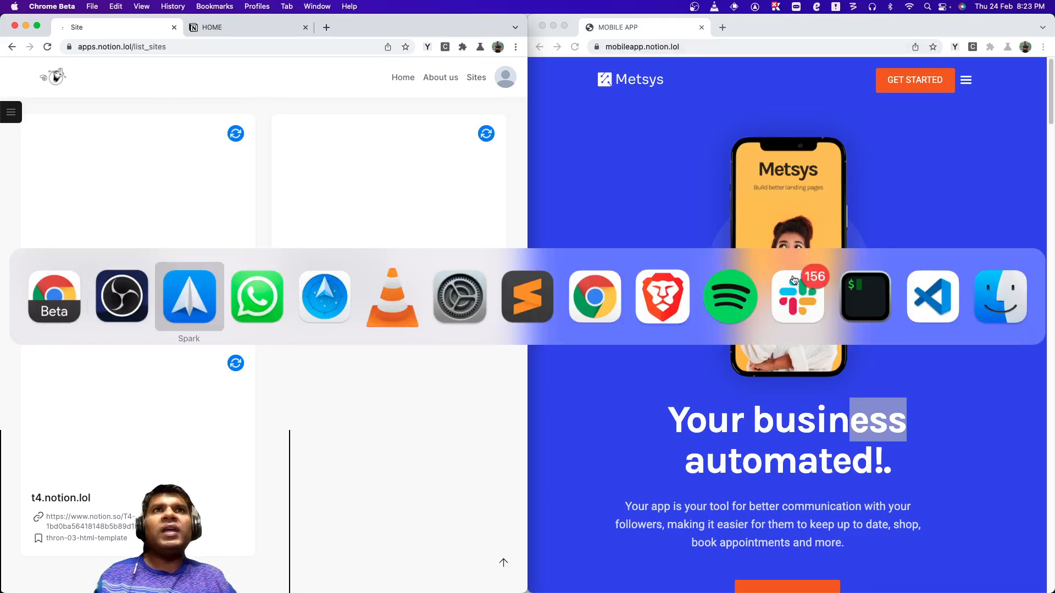
{"action": "key", "text": "super+shift+Tab"}
{"action": "key", "text": "super+shift+Tab"}
{"action": "key", "text": "super+shift+Tab"}
{"action": "key", "text": "super+shift+Tab"}
{"action": "key", "text": "super+shift+Tab"}
{"action": "key", "text": "super+shift+Tab"}
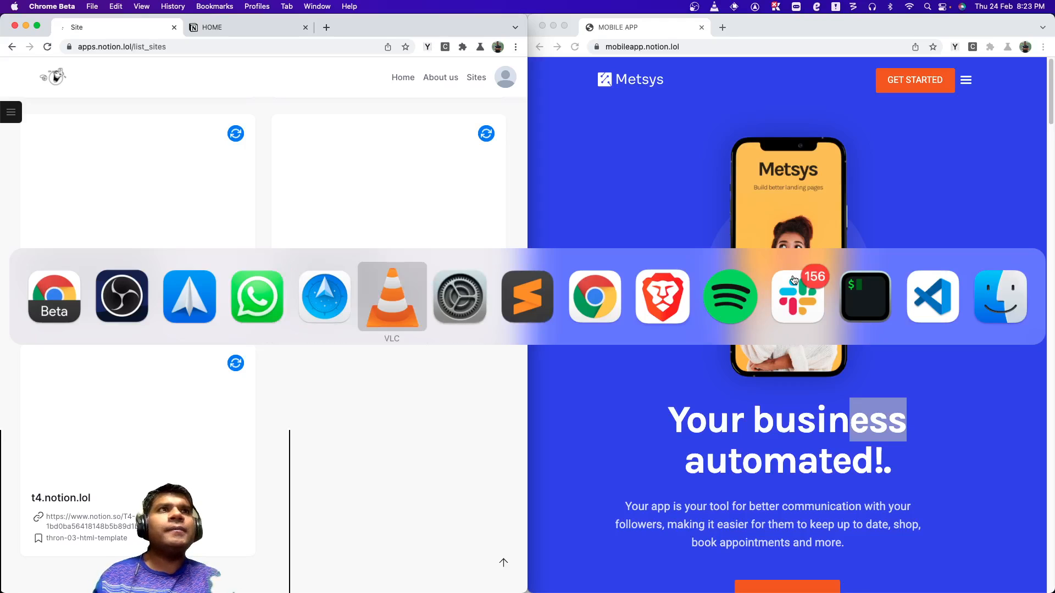
Open the Date & Time system preferences through the app launcher to check the clock.
{"action": "key", "text": "alt+space"}
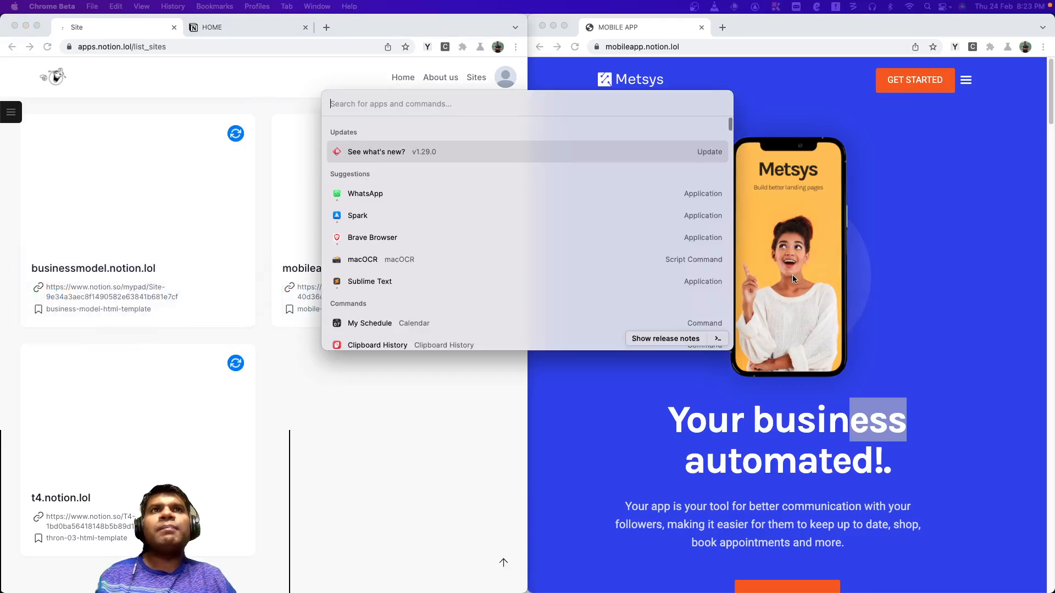
{"action": "type", "text": "time"}
{"action": "type", "text": "r"}
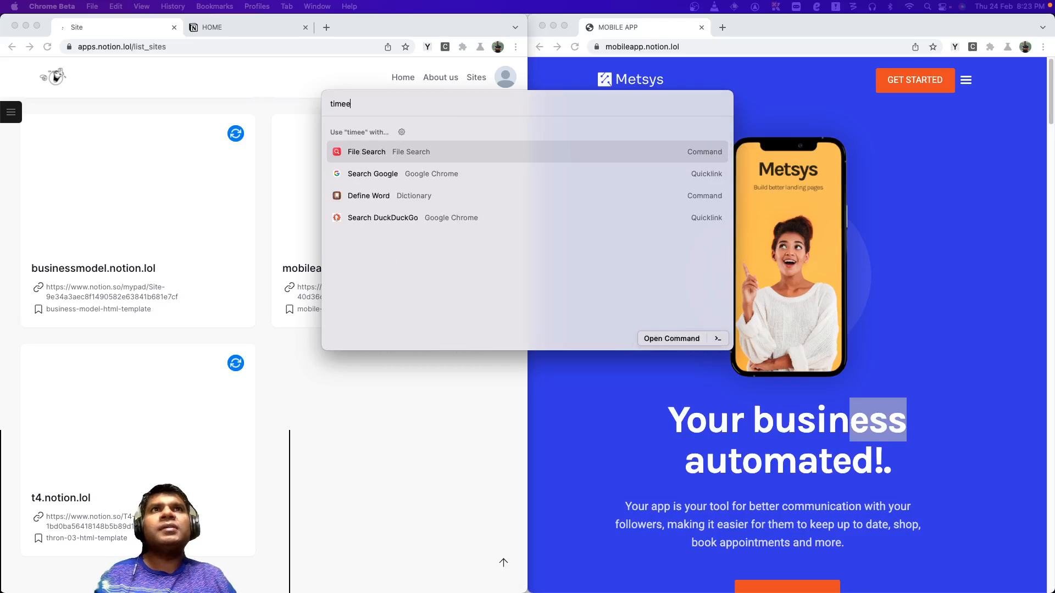
{"action": "key", "text": "super+a"}
{"action": "type", "text": "dat"}
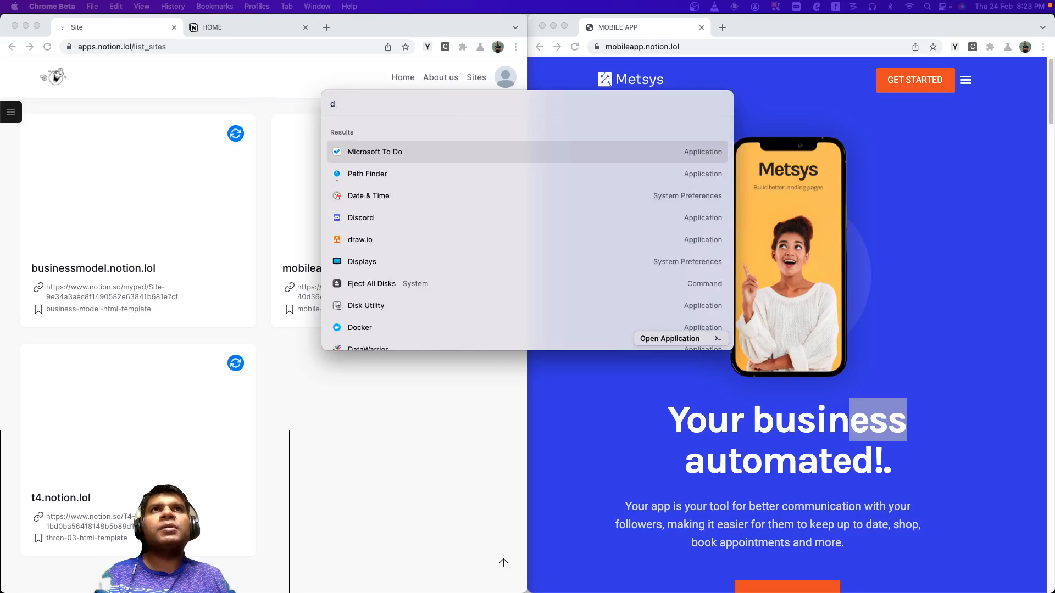
{"action": "key", "text": "Return"}
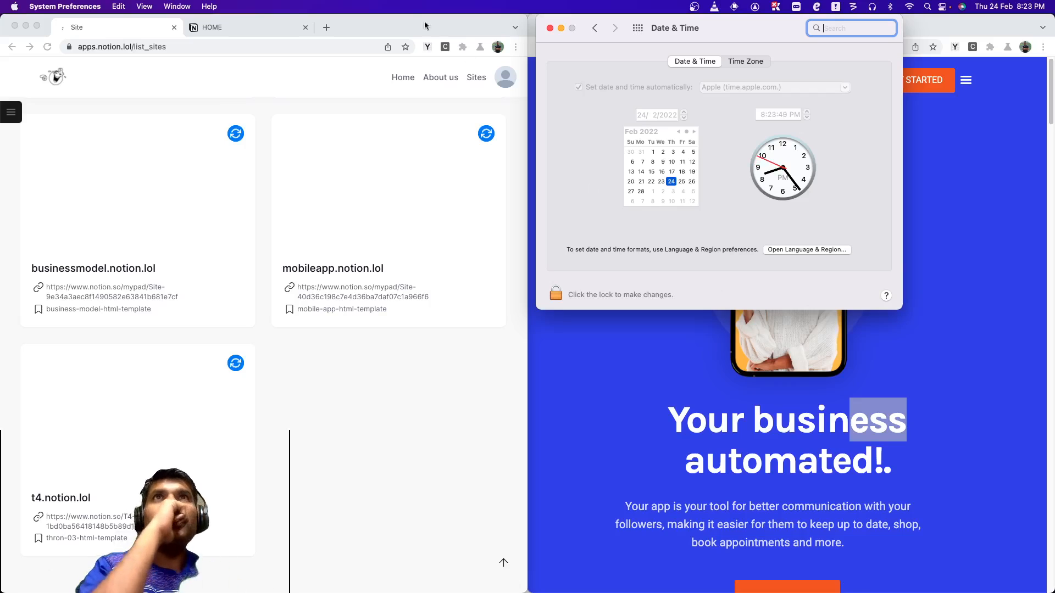
Return to the HOME page tab and reload the live site preview.
{"action": "left_click", "coordinate": [262, 31]}
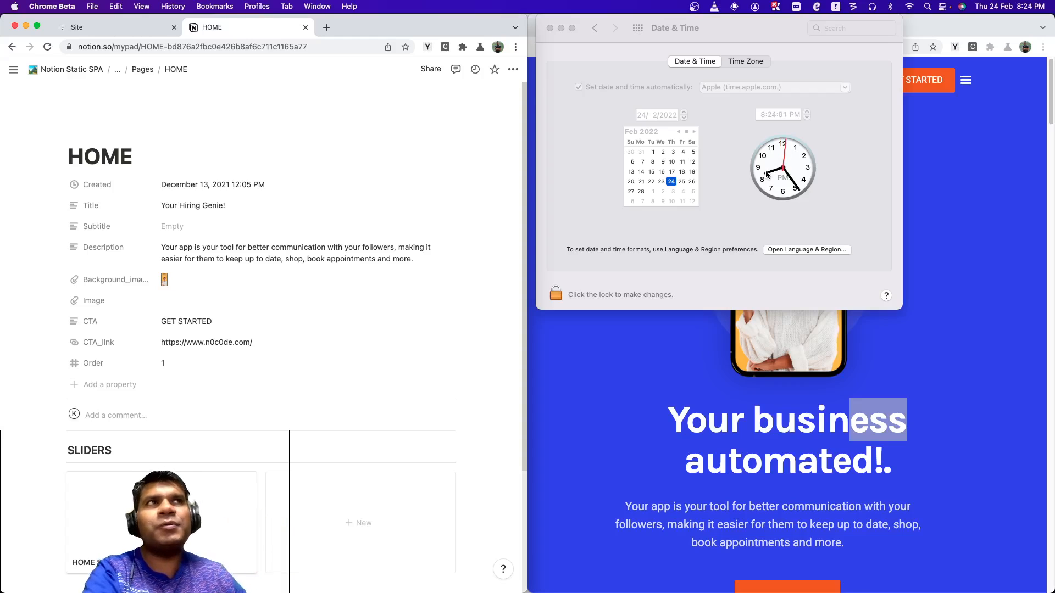
{"action": "left_click", "coordinate": [748, 371]}
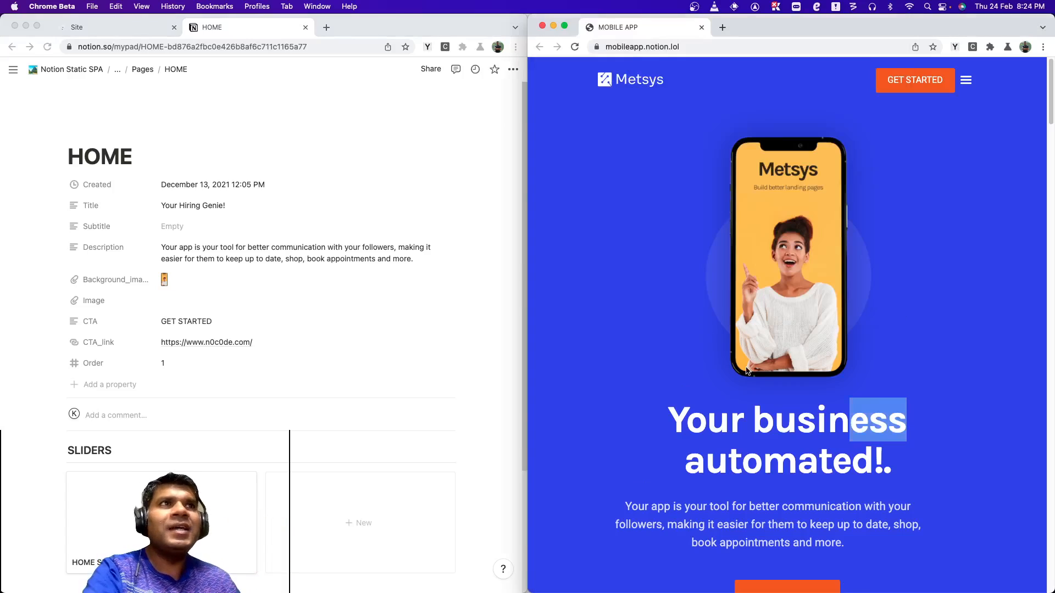
{"action": "left_click", "coordinate": [574, 48]}
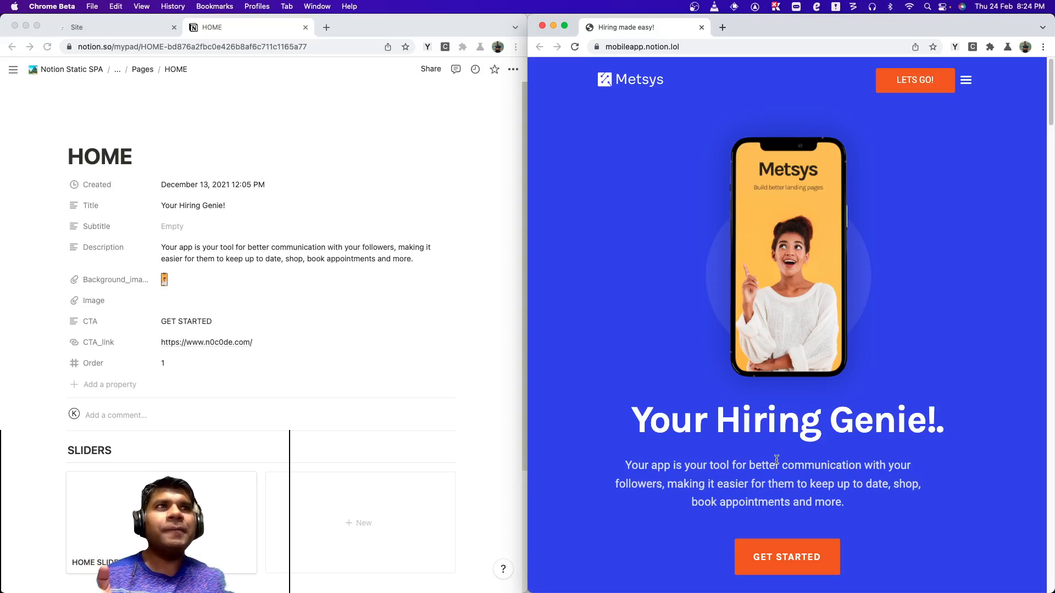
Edit the HOME page's Title, replacing "Genie!" so it reads "Your Hiring W".
{"action": "left_click", "coordinate": [208, 209]}
{"action": "left_click", "coordinate": [207, 208]}
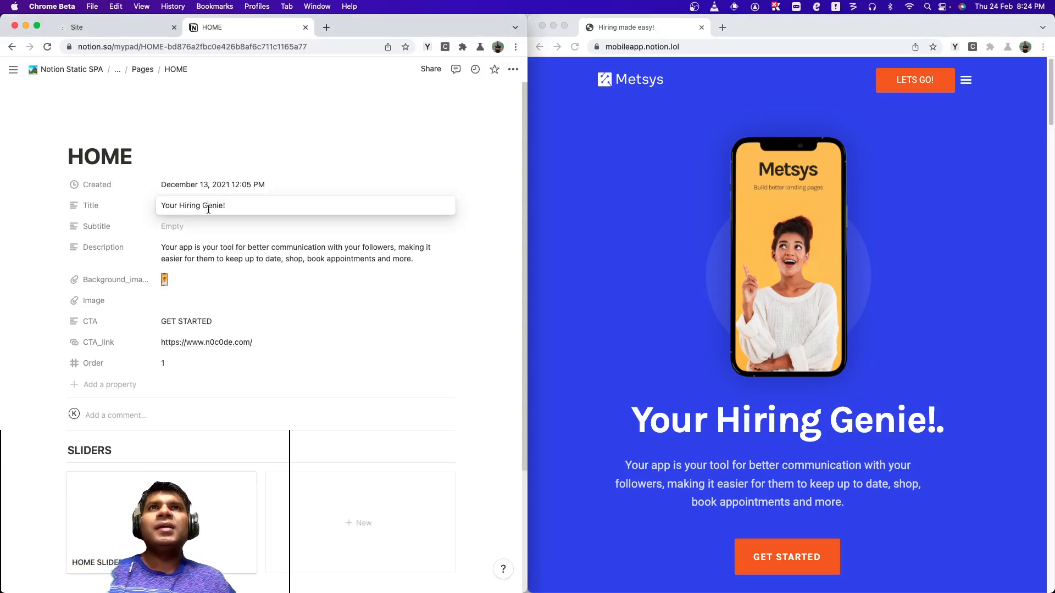
{"action": "double_click", "coordinate": [208, 206]}
{"action": "type", "text": "Wizard"}
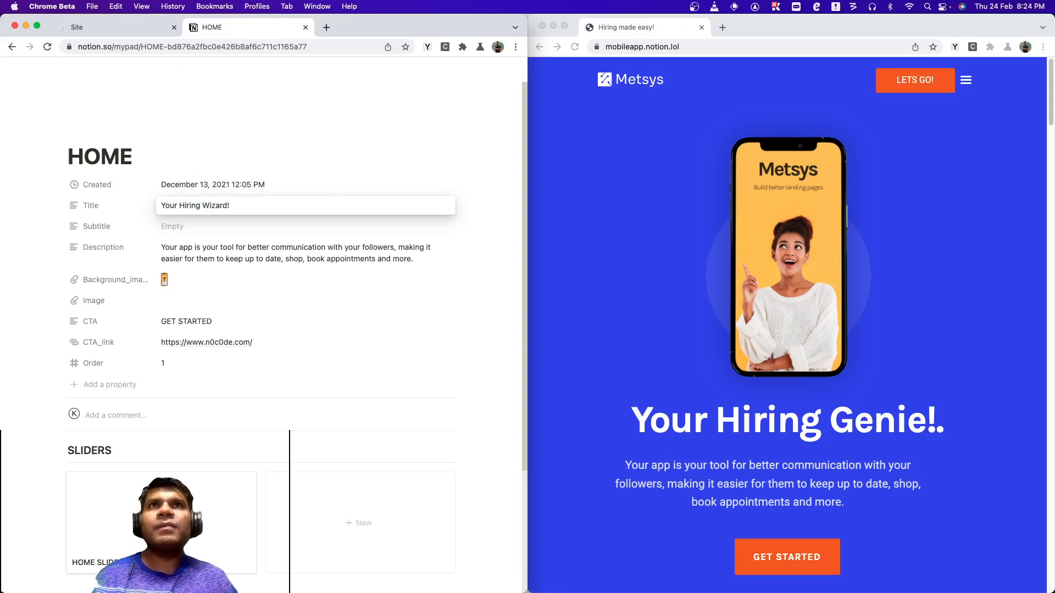
{"action": "left_click", "coordinate": [275, 278]}
Switch to the sites list and reload the live mobile app site preview.
{"action": "left_click", "coordinate": [120, 26]}
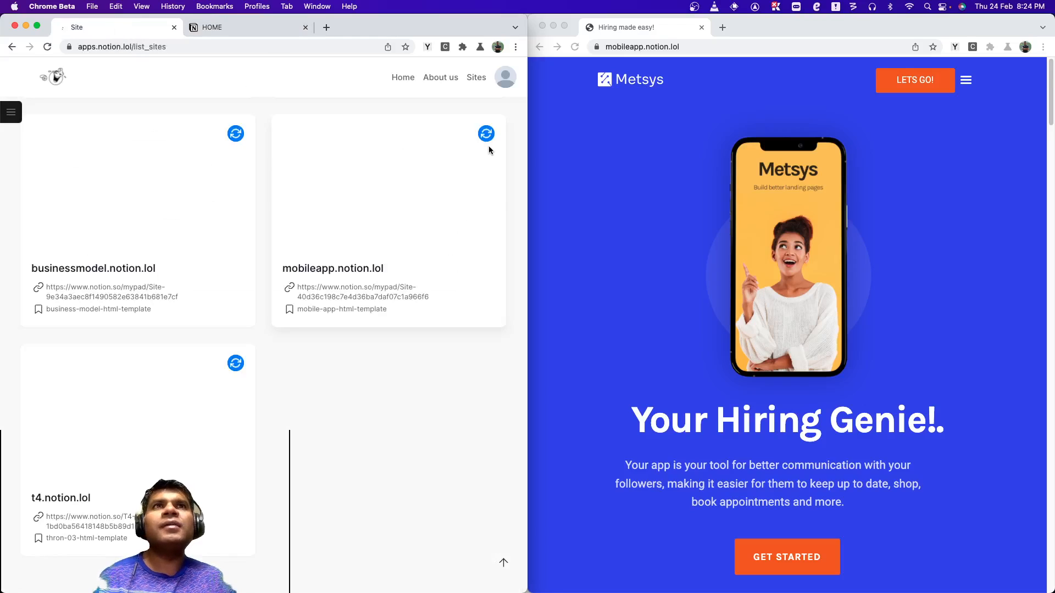
{"action": "left_click", "coordinate": [661, 225]}
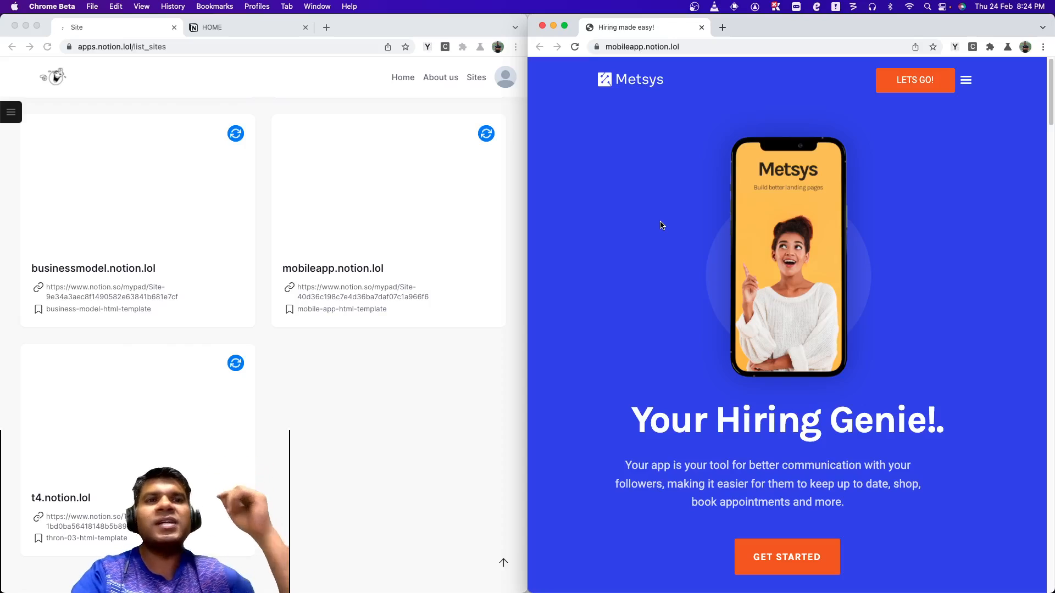
{"action": "left_click", "coordinate": [572, 52]}
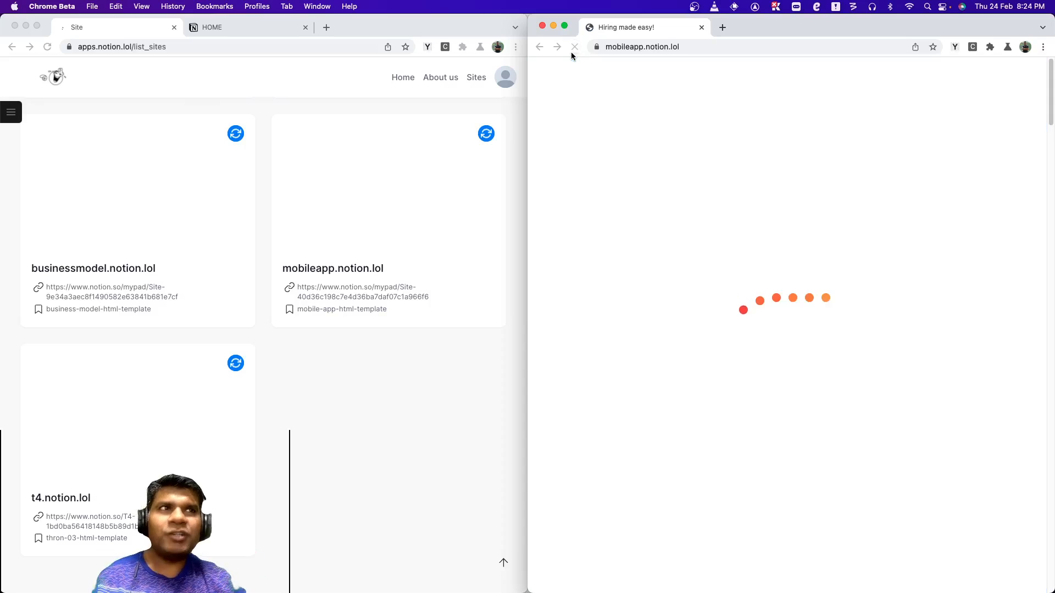